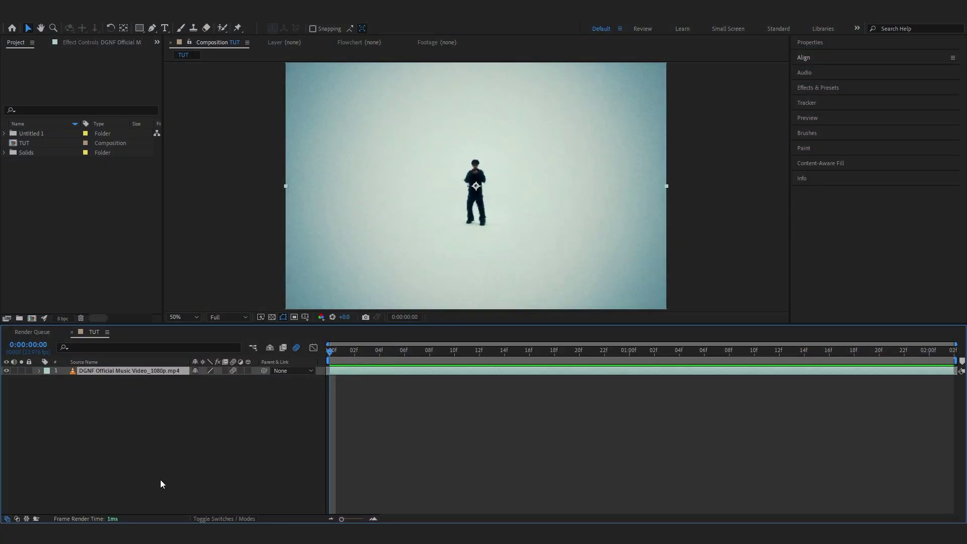
- Play back the clip and return the playhead to the first frame
{"action": "key", "text": "space"}
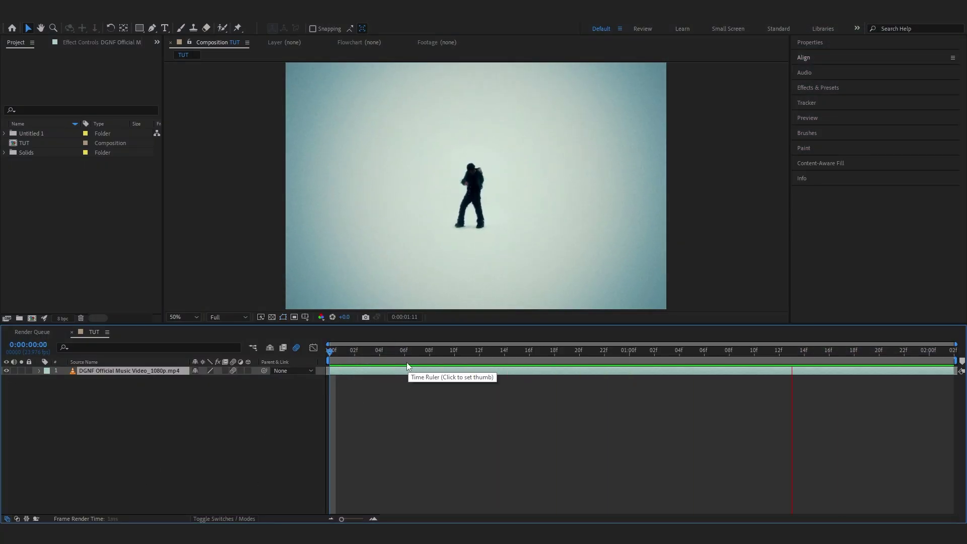
{"action": "key", "text": "space"}
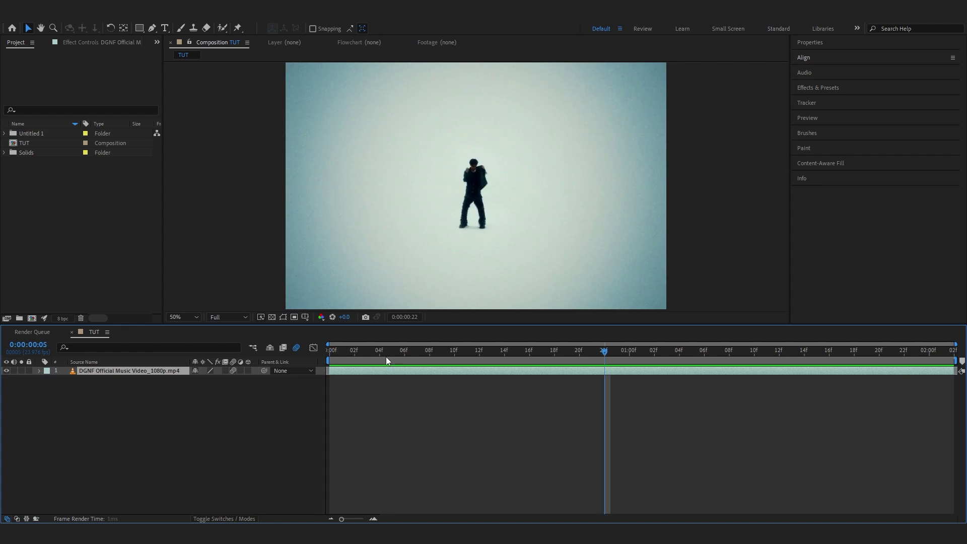
{"action": "left_click_drag", "start_coordinate": [386, 356], "coordinate": [189, 328]}
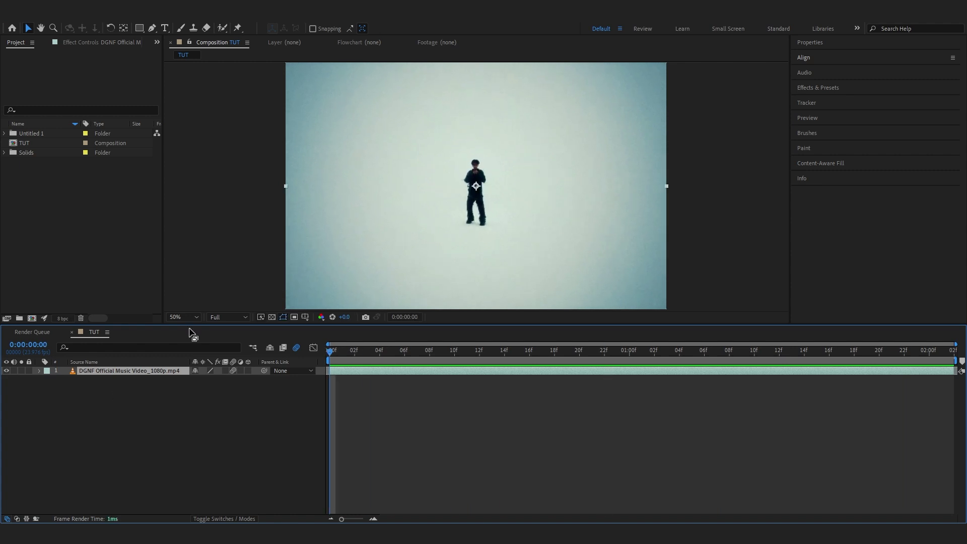
- Duplicate the music video layer and select the standing man on the upper copy with the Roto Brush
{"action": "key", "text": "ctrl+d"}
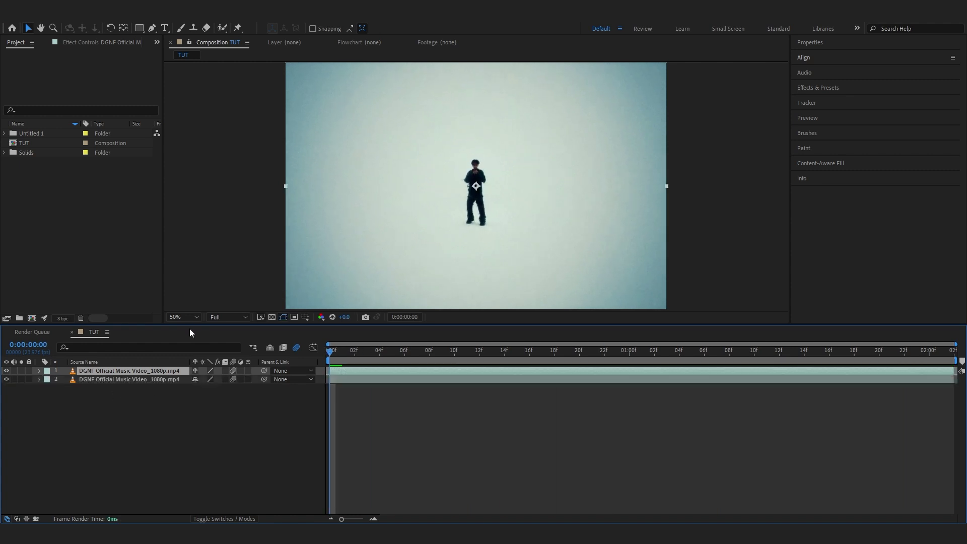
{"action": "left_click", "coordinate": [112, 75]}
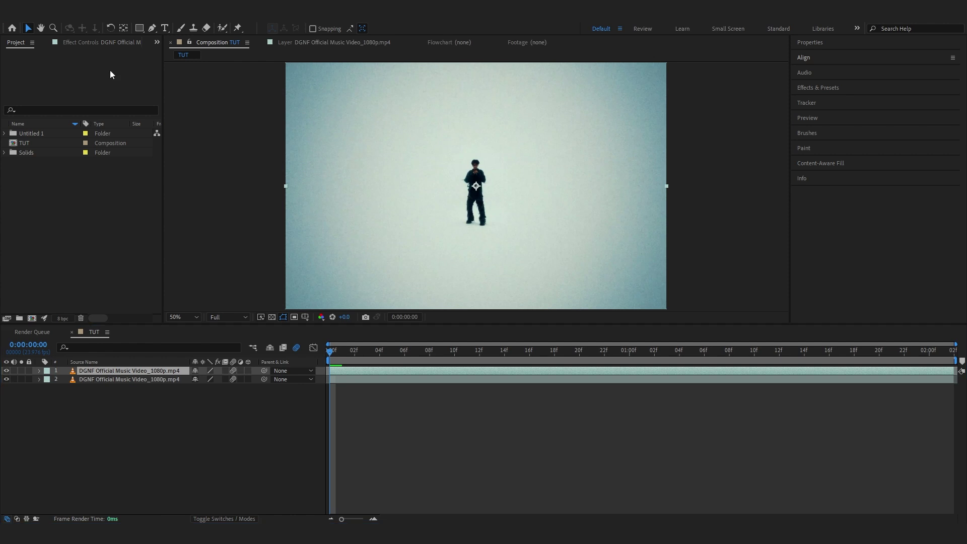
{"action": "left_click", "coordinate": [222, 28]}
{"action": "double_click", "coordinate": [520, 216]}
{"action": "scroll", "coordinate": [486, 208], "scroll_direction": "up", "scroll_amount": 5}
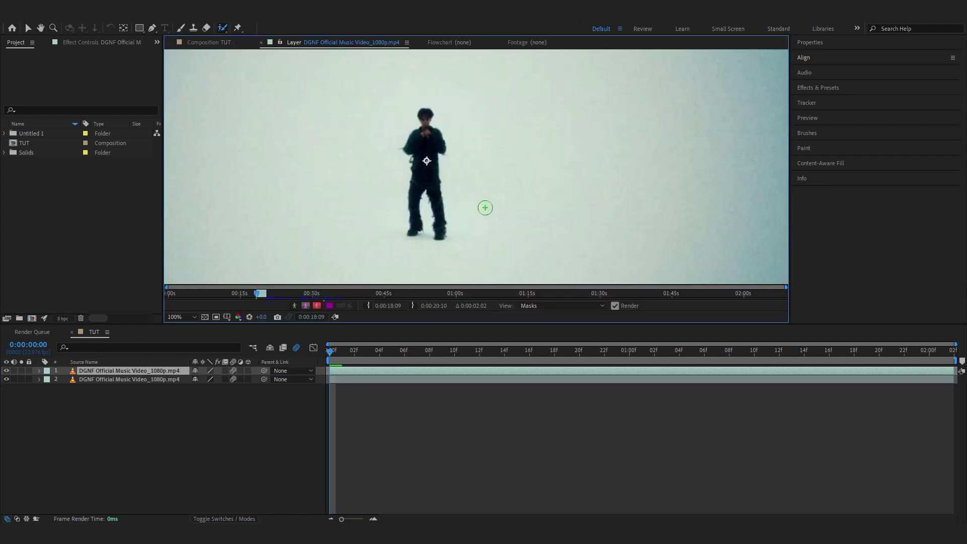
{"action": "left_click_drag", "start_coordinate": [419, 188], "coordinate": [406, 265]}
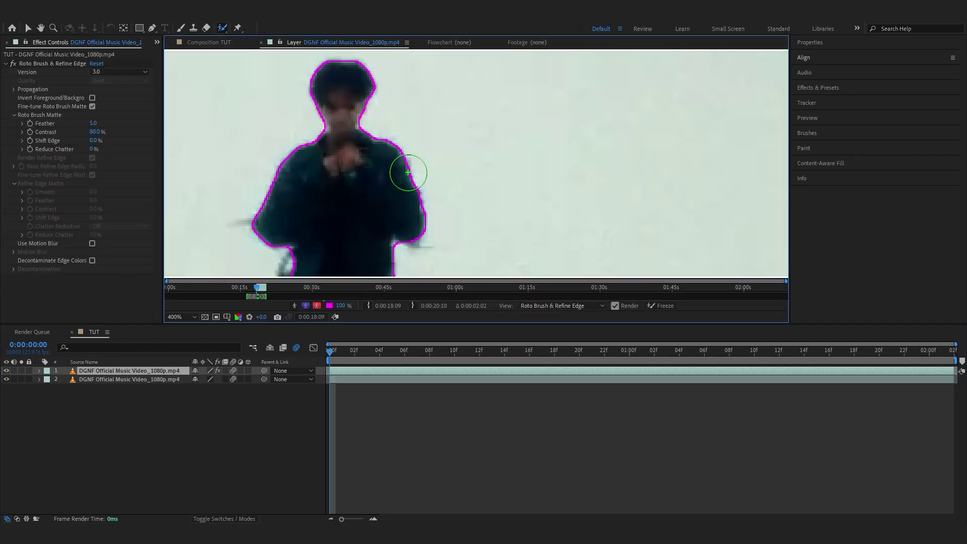
- Inspect the Roto Brush outline around the man and refine it along the gap beside his waist and elbow
{"action": "scroll", "coordinate": [398, 159], "scroll_direction": "down", "scroll_amount": 4}
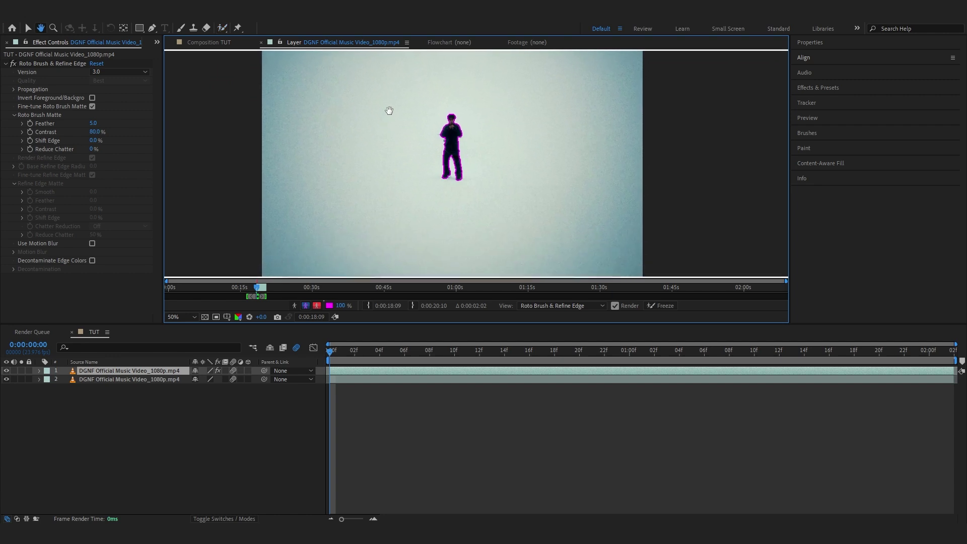
{"action": "scroll", "coordinate": [382, 132], "scroll_direction": "up", "scroll_amount": 2}
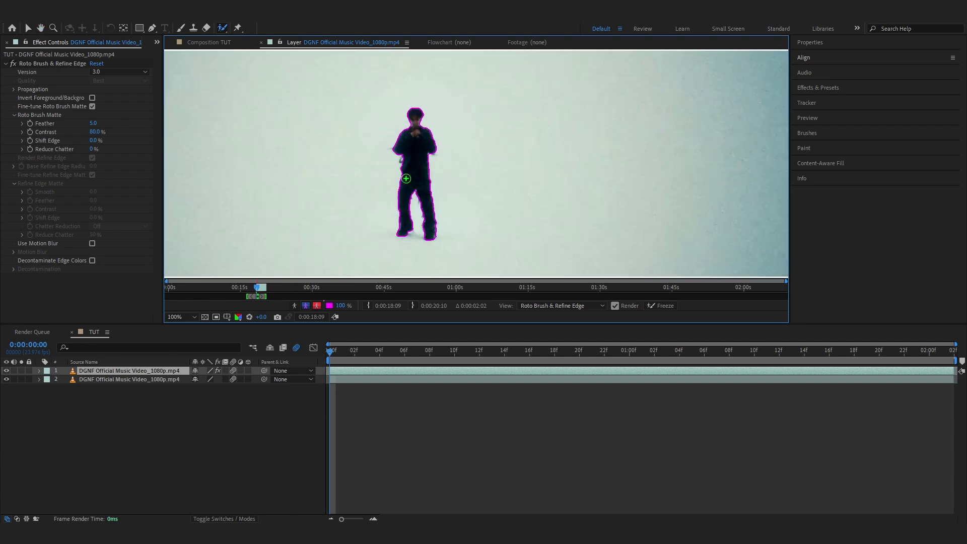
{"action": "scroll", "coordinate": [406, 179], "scroll_direction": "up", "scroll_amount": 2}
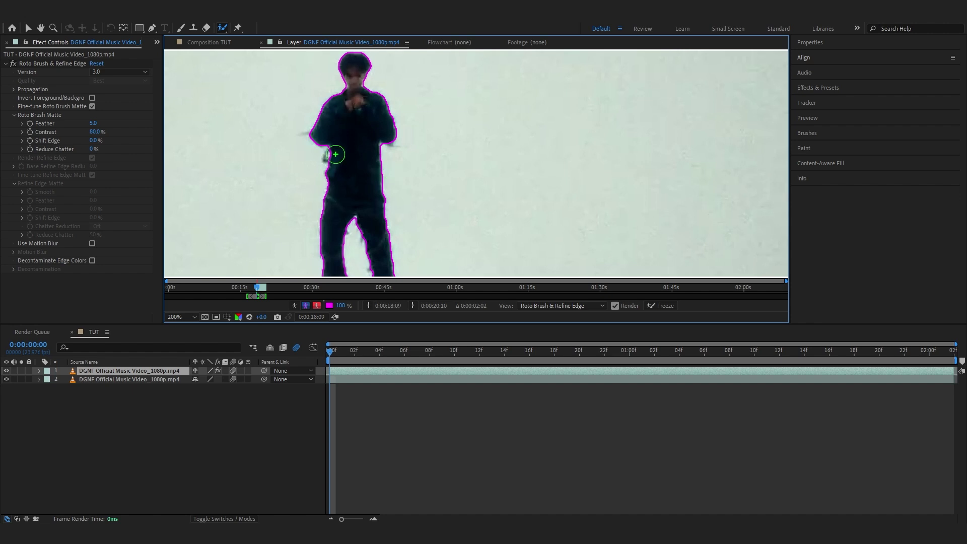
{"action": "left_click_drag", "start_coordinate": [333, 153], "coordinate": [385, 154]}
{"action": "scroll", "coordinate": [385, 155], "scroll_direction": "up", "scroll_amount": 1}
{"action": "left_click_drag", "start_coordinate": [317, 157], "coordinate": [351, 166]}
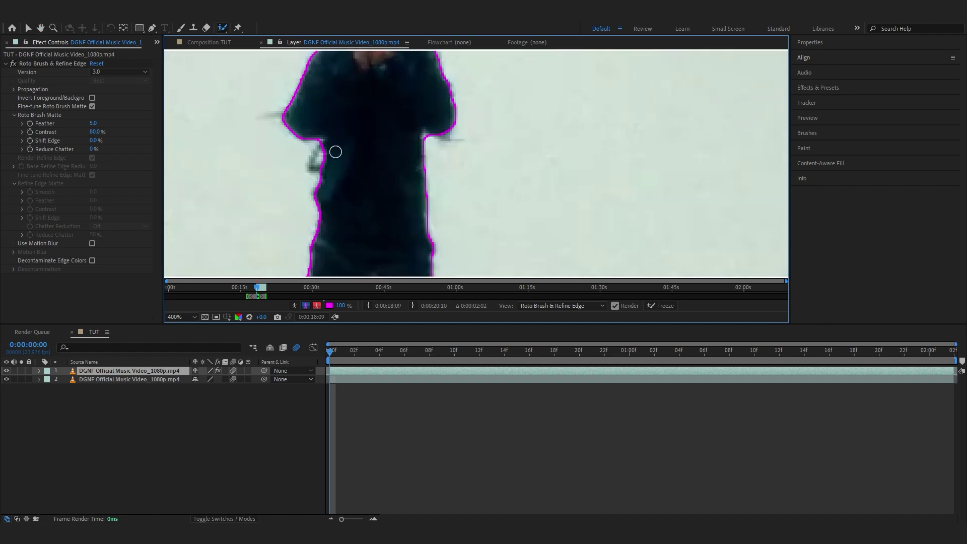
- Check the outline's propagation over the first few frames and freeze the Roto Brush result
{"action": "left_click_drag", "start_coordinate": [393, 351], "coordinate": [332, 439]}
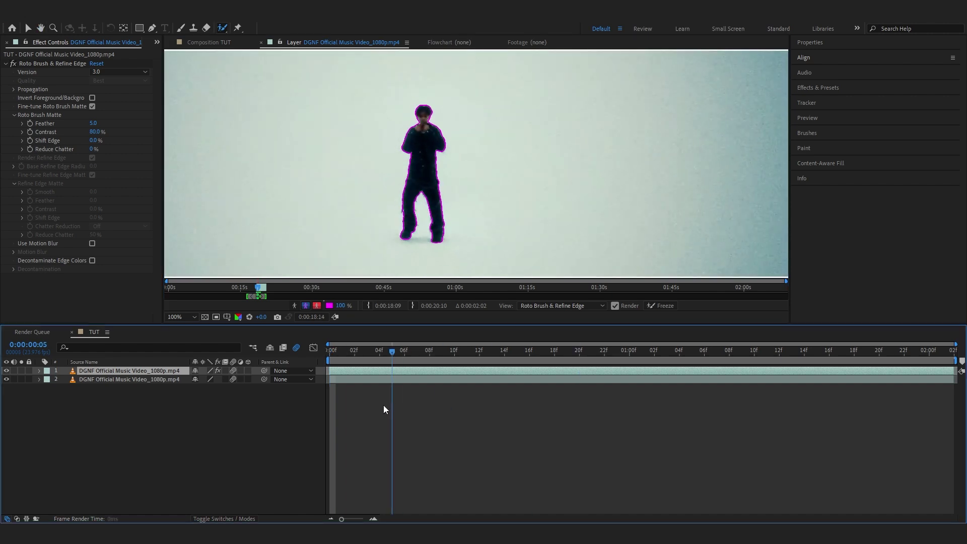
{"action": "left_click", "coordinate": [661, 308]}
{"action": "left_click", "coordinate": [661, 307]}
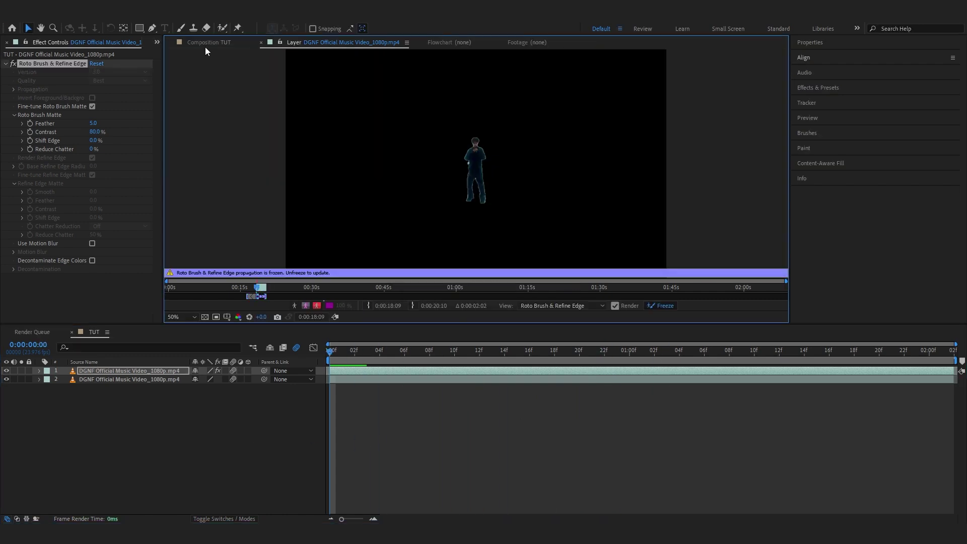
- Return to the TUT composition and hide the original footage layer so only the rotoscoped man shows
{"action": "left_click", "coordinate": [205, 43]}
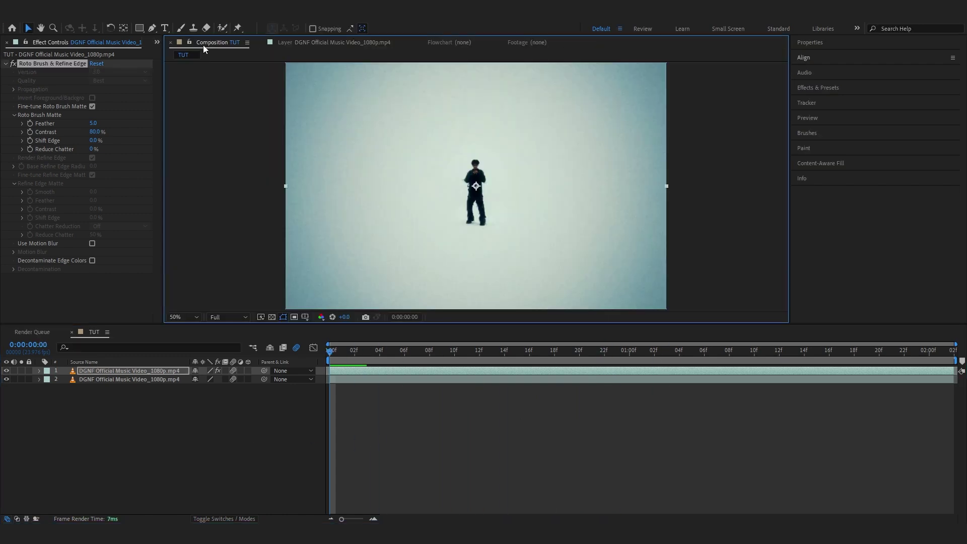
{"action": "left_click", "coordinate": [6, 379]}
{"action": "left_click", "coordinate": [7, 380]}
{"action": "left_click", "coordinate": [6, 379]}
{"action": "left_click", "coordinate": [7, 379]}
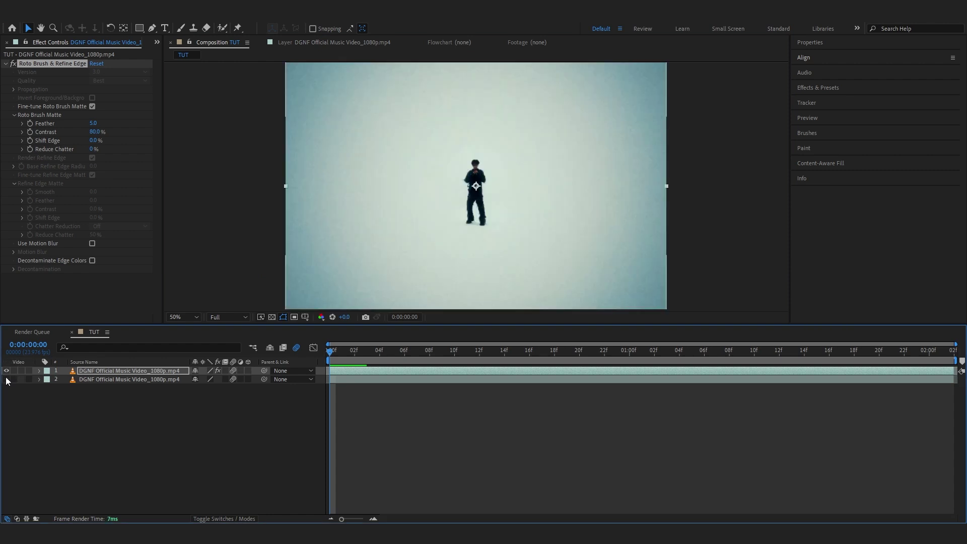
{"action": "left_click", "coordinate": [7, 380]}
{"action": "left_click", "coordinate": [7, 379]}
{"action": "left_click", "coordinate": [6, 380]}
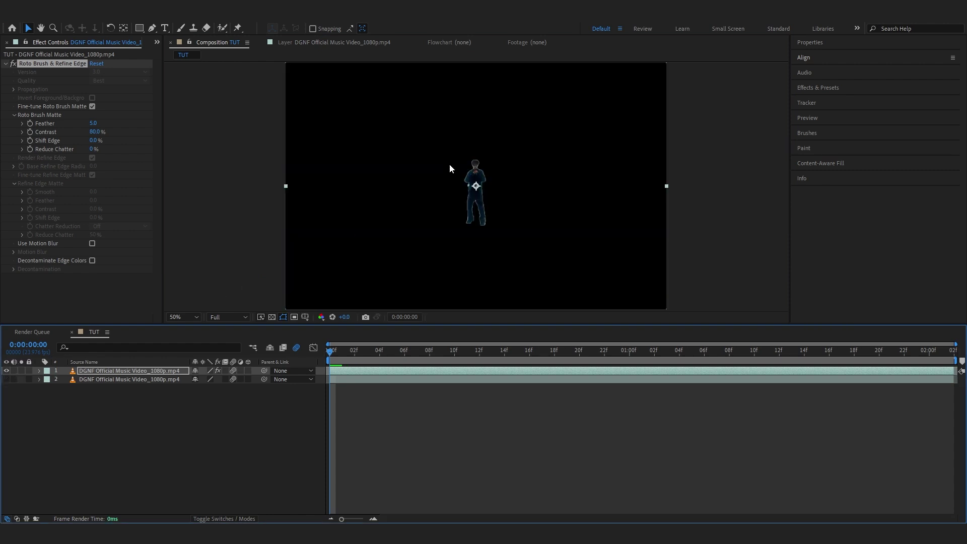
- Soften the cutout's edges by setting the Roto Brush matte's Feather to 7.0 and Shift Edge to -22%
{"action": "key", "text": "period"}
{"action": "key", "text": "period"}
{"action": "key", "text": "period"}
{"action": "key", "text": "period"}
{"action": "left_click_drag", "start_coordinate": [97, 123], "coordinate": [84, 139]}
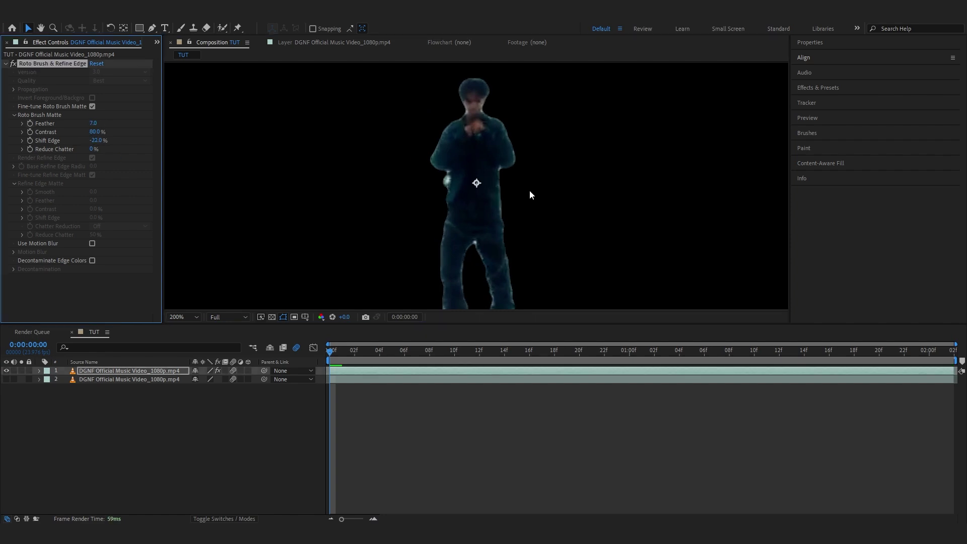
- Rename the rotoscoped layer to Roto and make the original footage layer visible again
{"action": "key", "text": "comma"}
{"action": "key", "text": "comma"}
{"action": "key", "text": "comma"}
{"action": "key", "text": "comma"}
{"action": "left_click", "coordinate": [138, 351]}
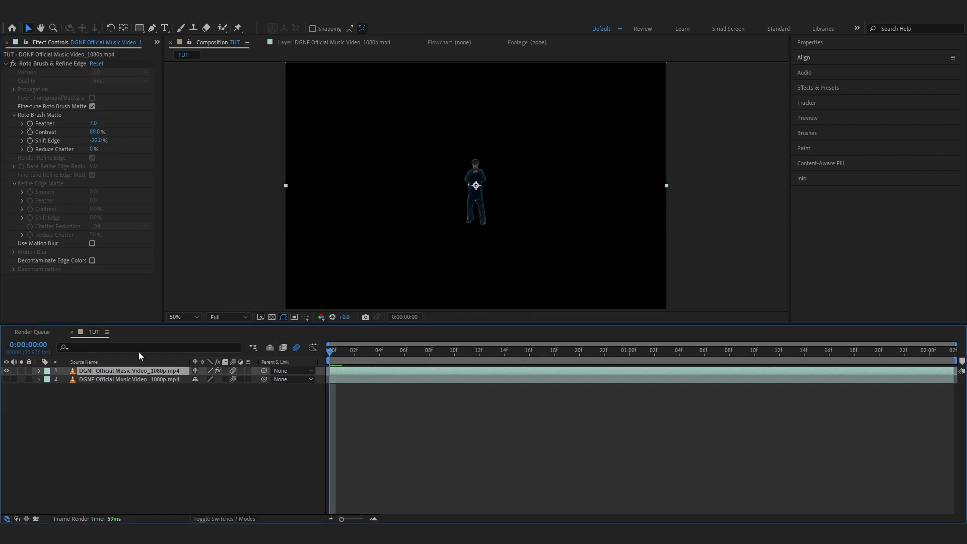
{"action": "key", "text": "Return"}
{"action": "type", "text": "R"}
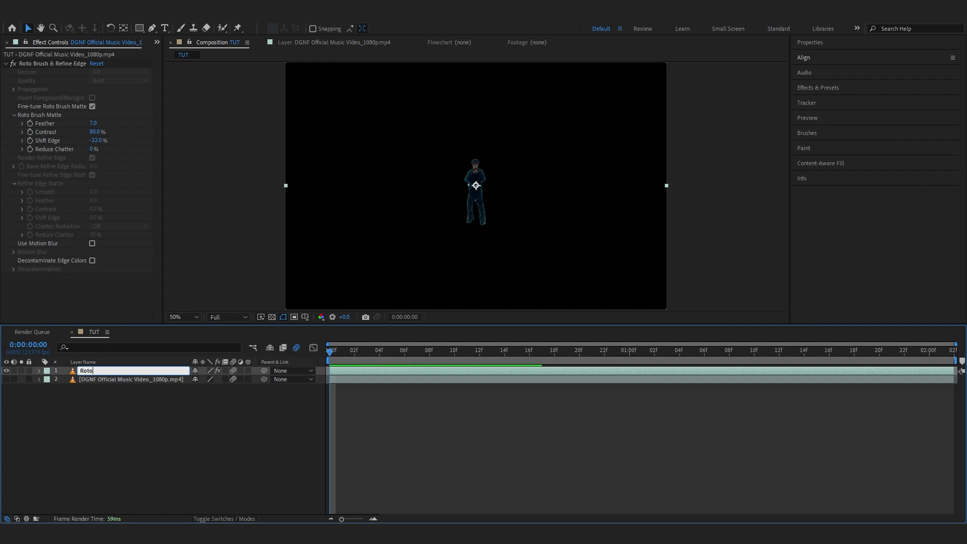
{"action": "type", "text": "oto"}
{"action": "key", "text": "Return"}
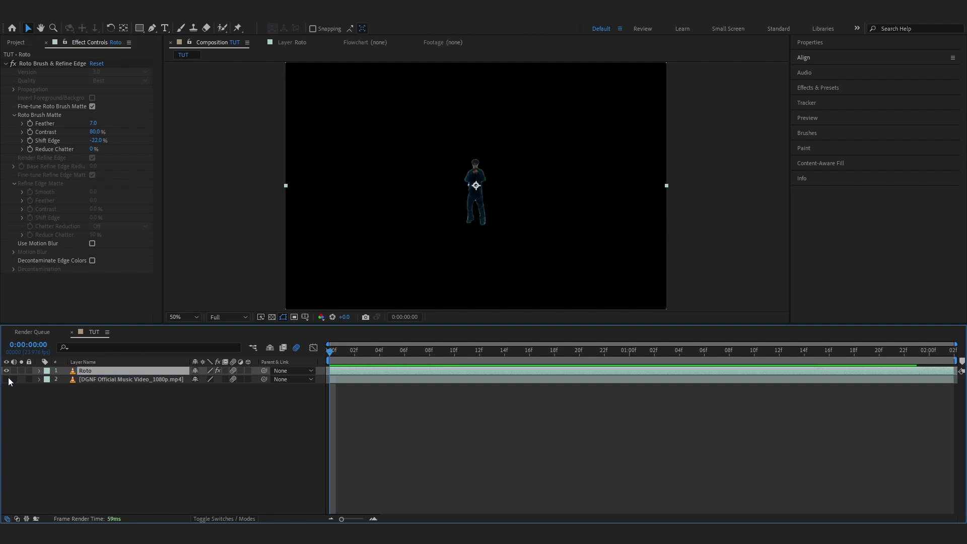
{"action": "left_click", "coordinate": [7, 379]}
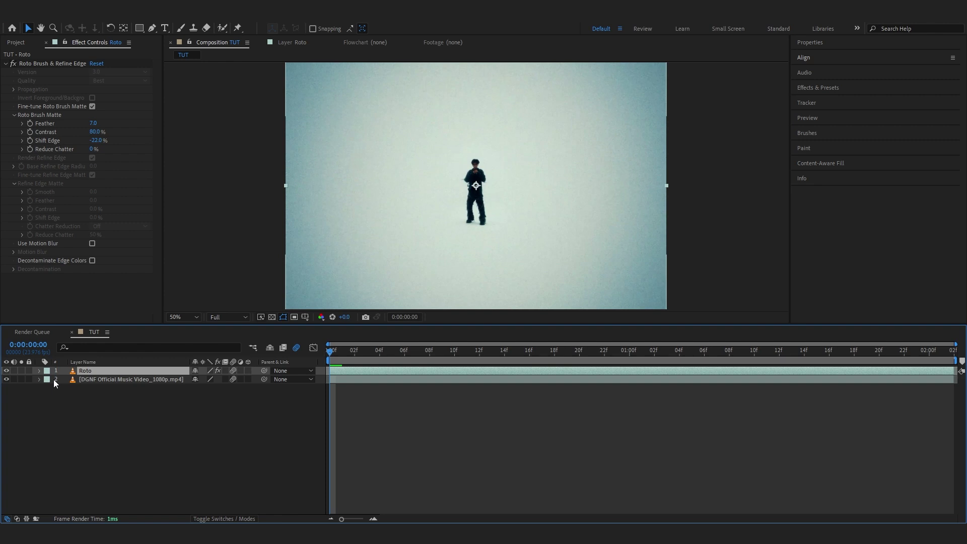
- Duplicate the Roto layer and set the lower copy's scale to 130%
{"action": "key", "text": "ctrl+d"}
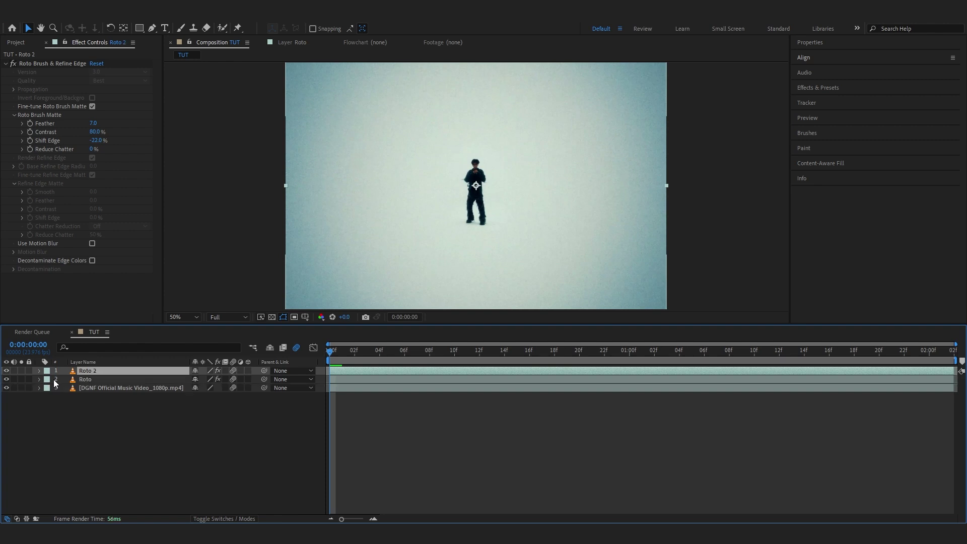
{"action": "left_click", "coordinate": [131, 379]}
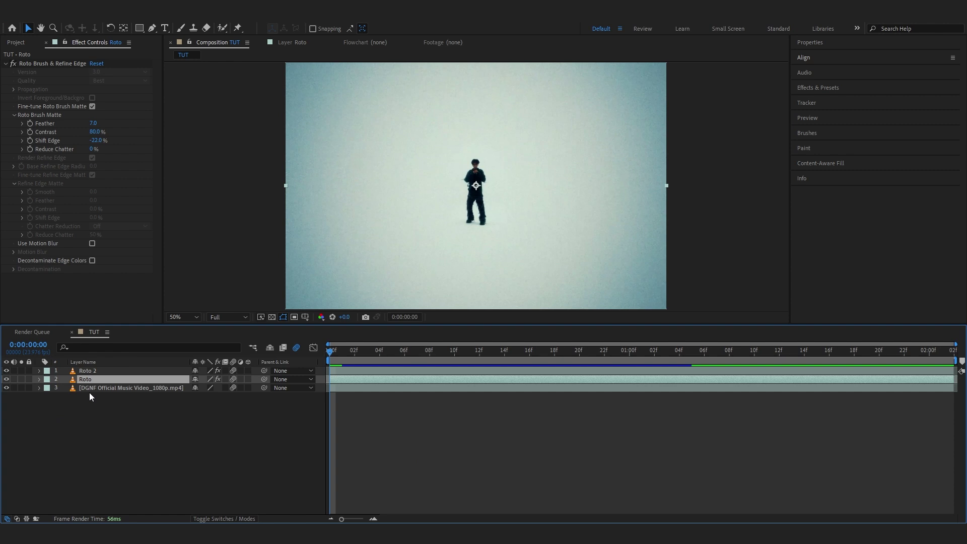
{"action": "key", "text": "s"}
{"action": "left_click_drag", "start_coordinate": [207, 387], "coordinate": [226, 394]}
- Move the enlarged Roto figure to just left of the original man
{"action": "scroll", "coordinate": [496, 276], "scroll_direction": "up", "scroll_amount": 1}
{"action": "left_click", "coordinate": [496, 275]}
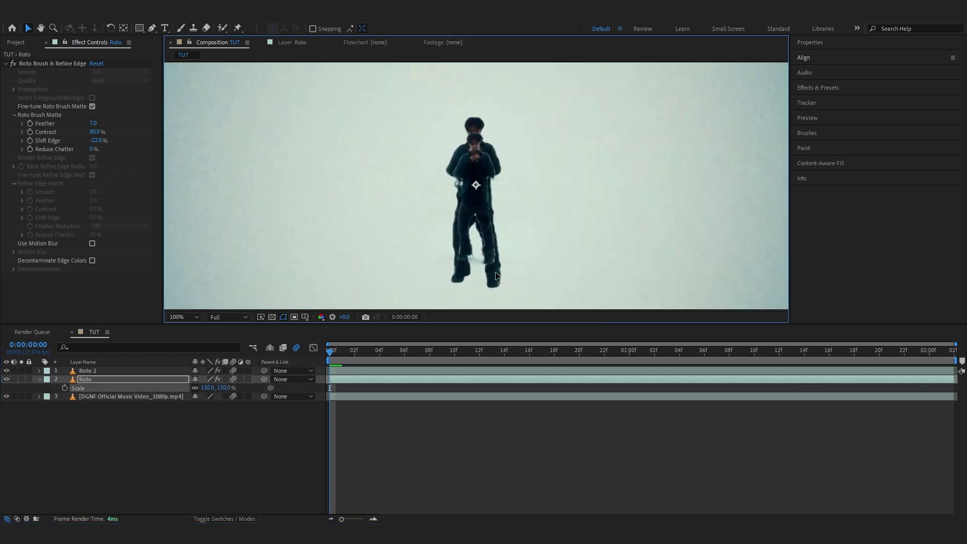
{"action": "left_click_drag", "start_coordinate": [495, 276], "coordinate": [425, 275]}
{"action": "key", "text": "ctrl+z"}
{"action": "scroll", "coordinate": [485, 230], "scroll_direction": "down", "scroll_amount": 1}
{"action": "left_click_drag", "start_coordinate": [484, 231], "coordinate": [456, 227]}
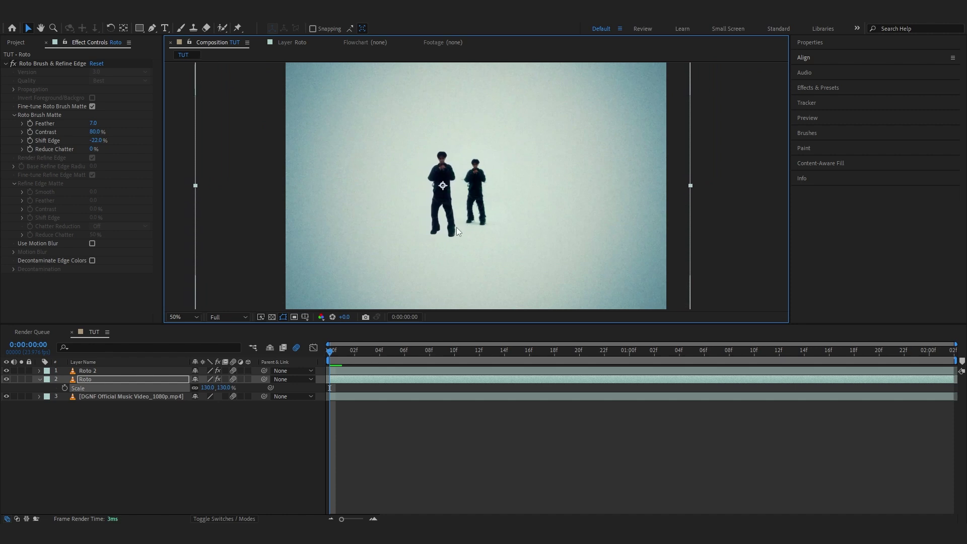
- Duplicate the 130% figure and arrange the two copies evenly on either side of the original man
{"action": "key", "text": "ctrl+d"}
{"action": "left_click", "coordinate": [168, 388]}
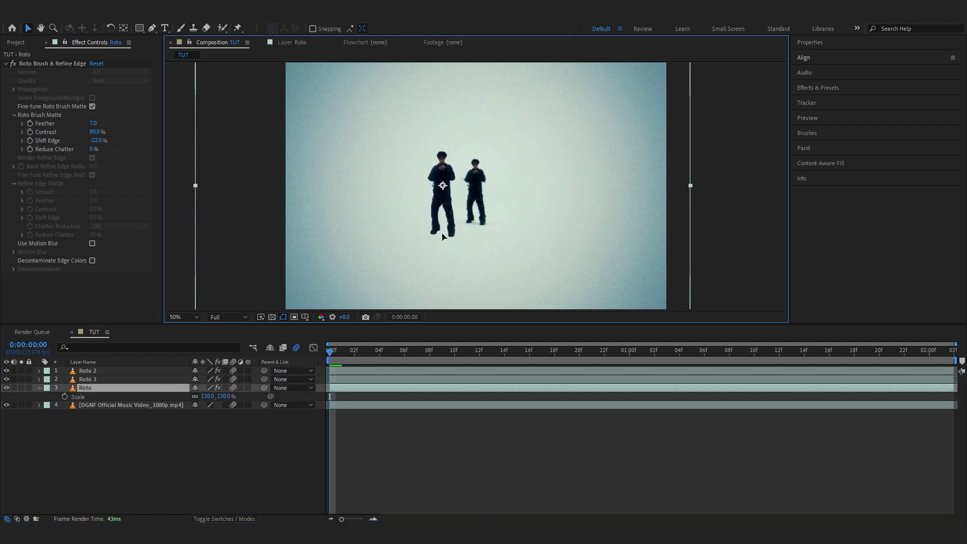
{"action": "left_click_drag", "start_coordinate": [442, 236], "coordinate": [514, 240]}
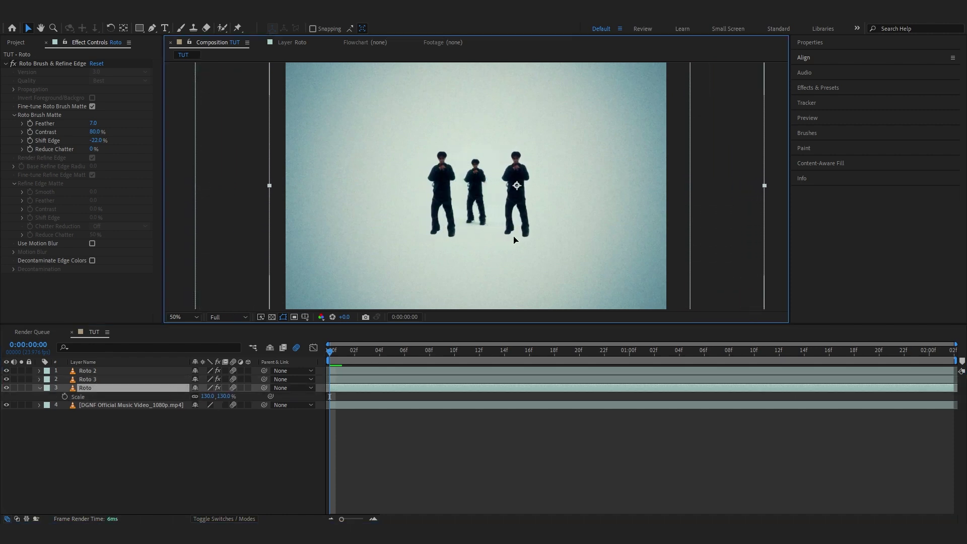
{"action": "left_click_drag", "start_coordinate": [454, 238], "coordinate": [451, 238]}
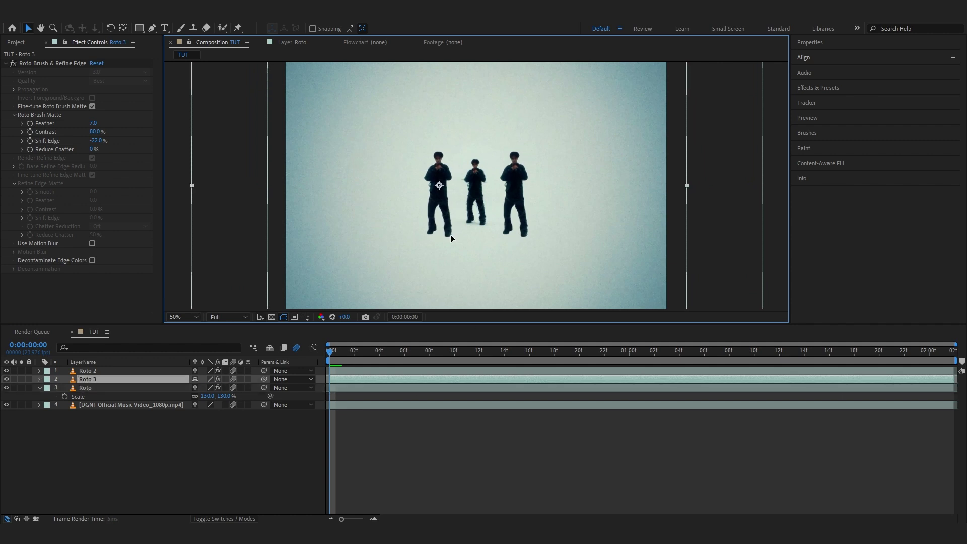
{"action": "scroll", "coordinate": [451, 238], "scroll_direction": "up", "scroll_amount": 4}
{"action": "scroll", "coordinate": [437, 240], "scroll_direction": "down", "scroll_amount": 2}
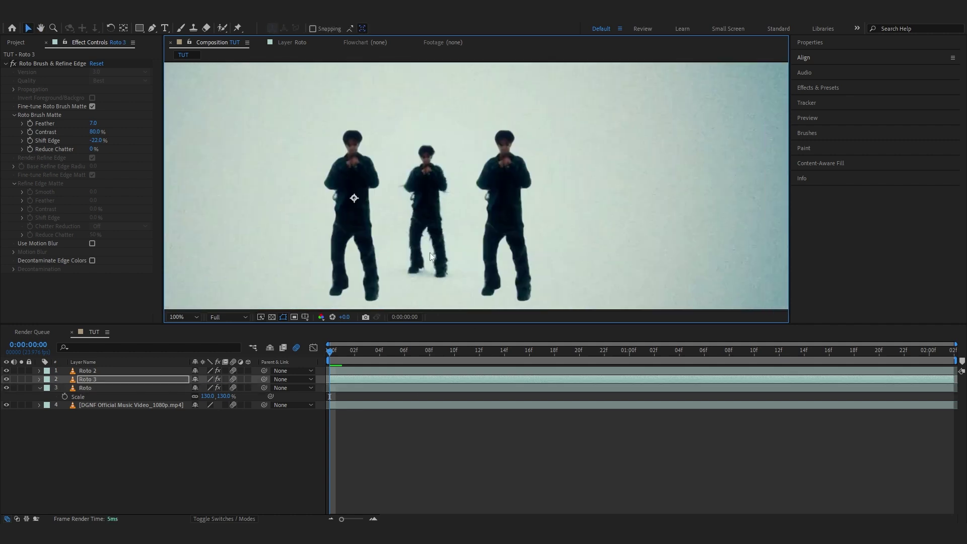
{"action": "left_click_drag", "start_coordinate": [356, 355], "coordinate": [472, 349]}
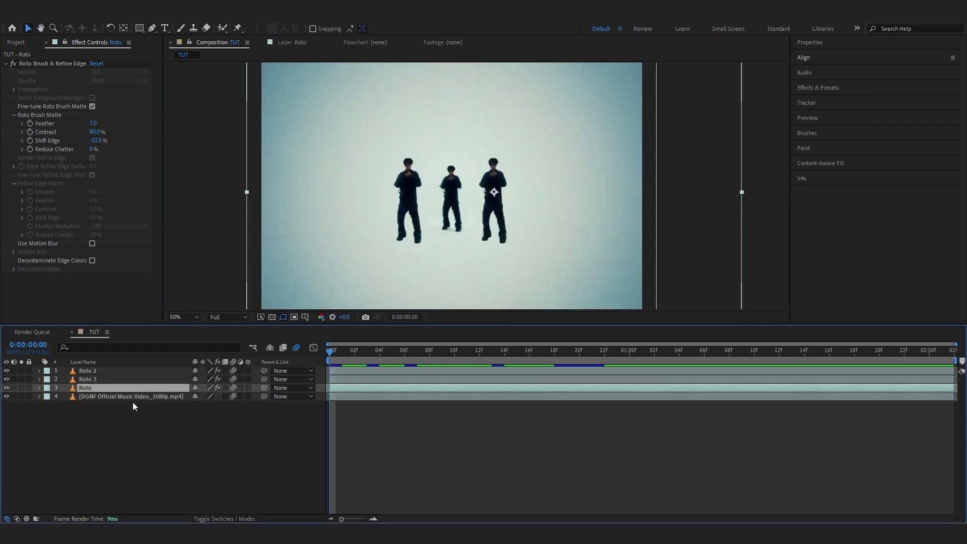
- Duplicate the right-hand figure's Roto layer and place the lower copy, enlarged to 176%, farther out to the right
{"action": "key", "text": "ctrl+d"}
{"action": "left_click", "coordinate": [155, 396]}
{"action": "key", "text": "s"}
{"action": "mouse_move", "coordinate": [207, 405]}
{"action": "left_mouse_down"}
{"action": "mouse_move", "coordinate": [225, 406]}
{"action": "mouse_move", "coordinate": [215, 404]}
{"action": "left_mouse_up"}
{"action": "key", "text": "F2"}
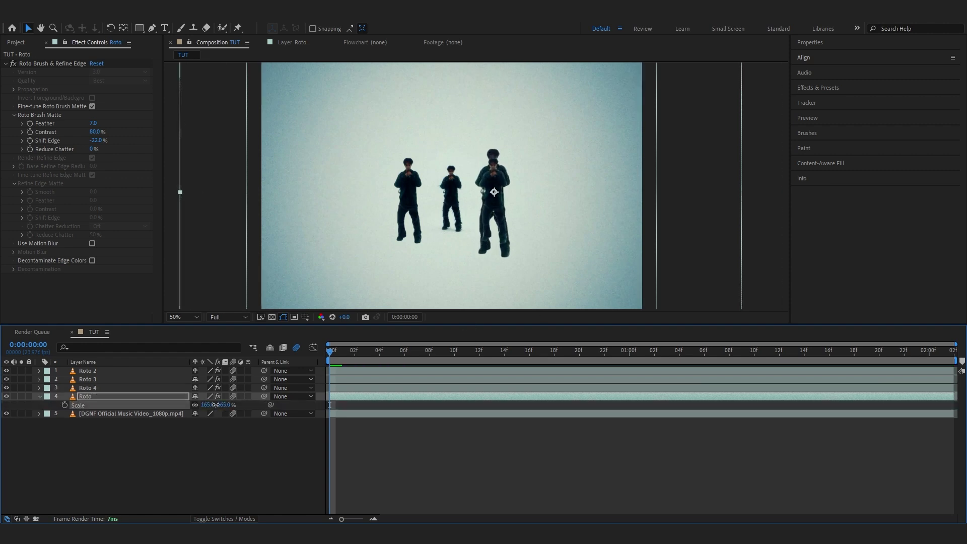
{"action": "left_click_drag", "start_coordinate": [544, 257], "coordinate": [566, 219]}
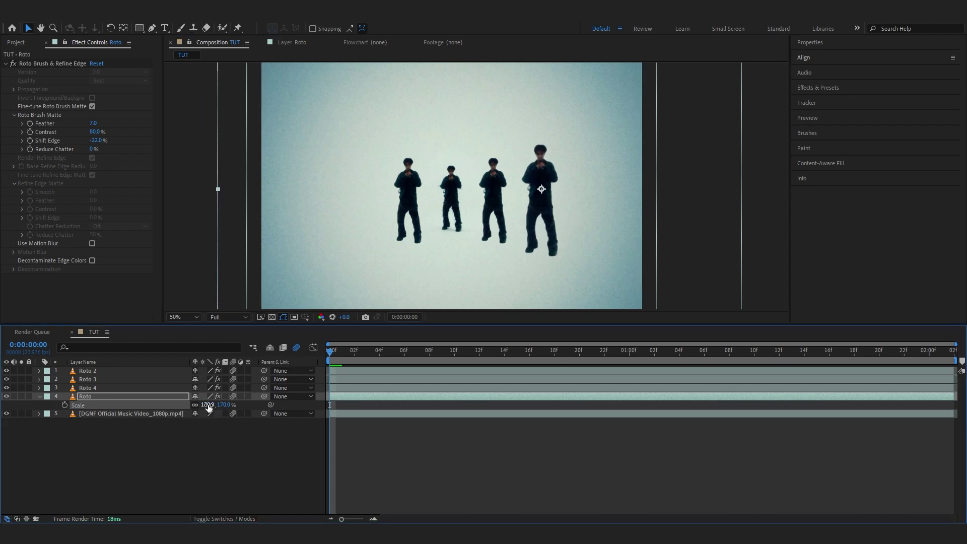
{"action": "left_click_drag", "start_coordinate": [208, 405], "coordinate": [214, 405]}
- Duplicate the 176% figure and move the copy to the far left to mirror the one on the right
{"action": "key", "text": "ctrl+d"}
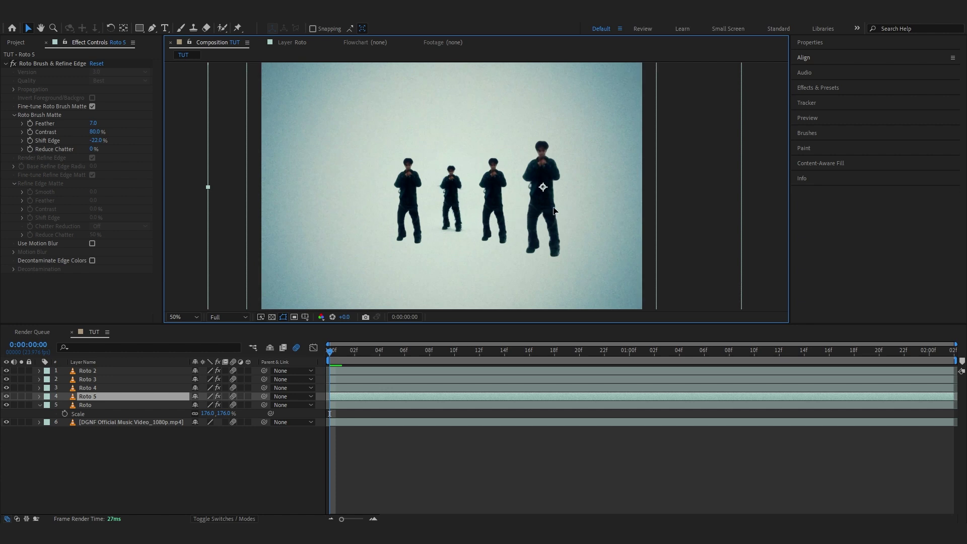
{"action": "left_click_drag", "start_coordinate": [553, 211], "coordinate": [373, 212]}
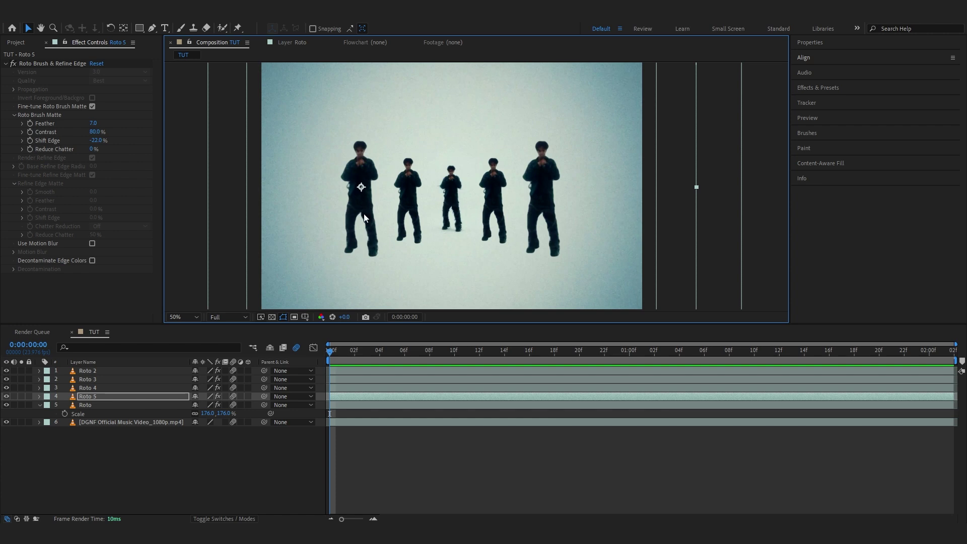
- Duplicate the right-hand 176% Roto layer, move the lower copy farther out to the right and enlarge it to 252%
{"action": "left_click", "coordinate": [177, 406]}
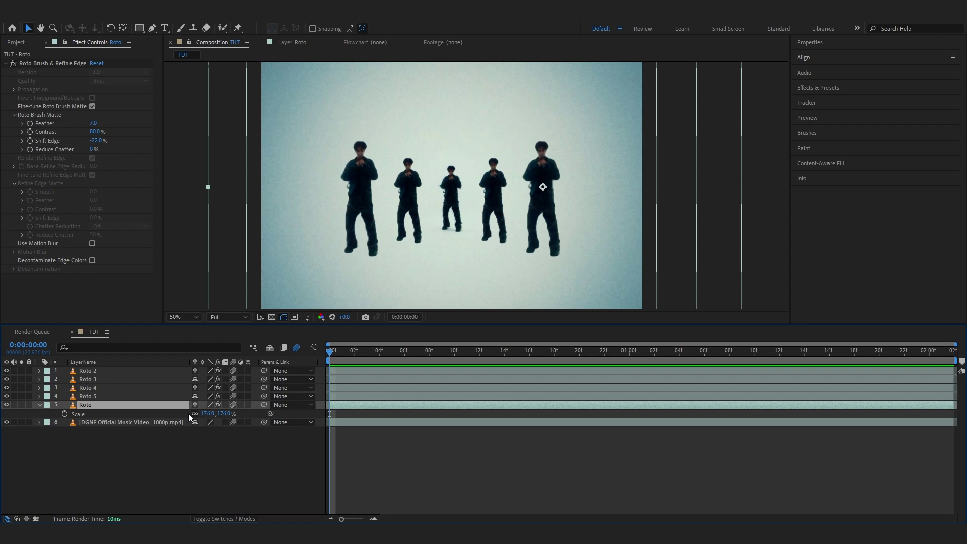
{"action": "key", "text": "ctrl+d"}
{"action": "left_click_drag", "start_coordinate": [358, 276], "coordinate": [378, 275]}
{"action": "left_click_drag", "start_coordinate": [561, 229], "coordinate": [591, 230]}
{"action": "key", "text": "shift+Right"}
{"action": "key", "text": "shift+Right"}
{"action": "key", "text": "shift+Right"}
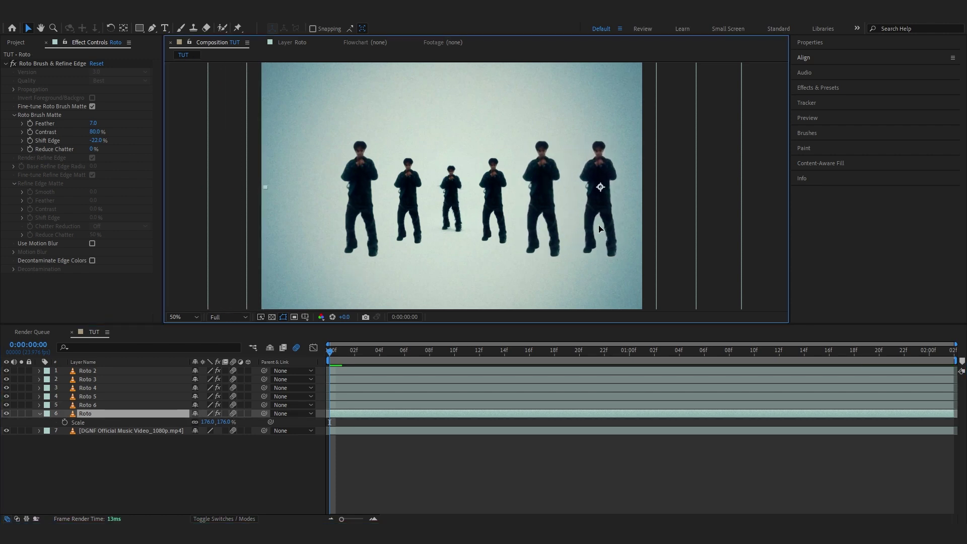
{"action": "key", "text": "s"}
{"action": "key", "text": "s"}
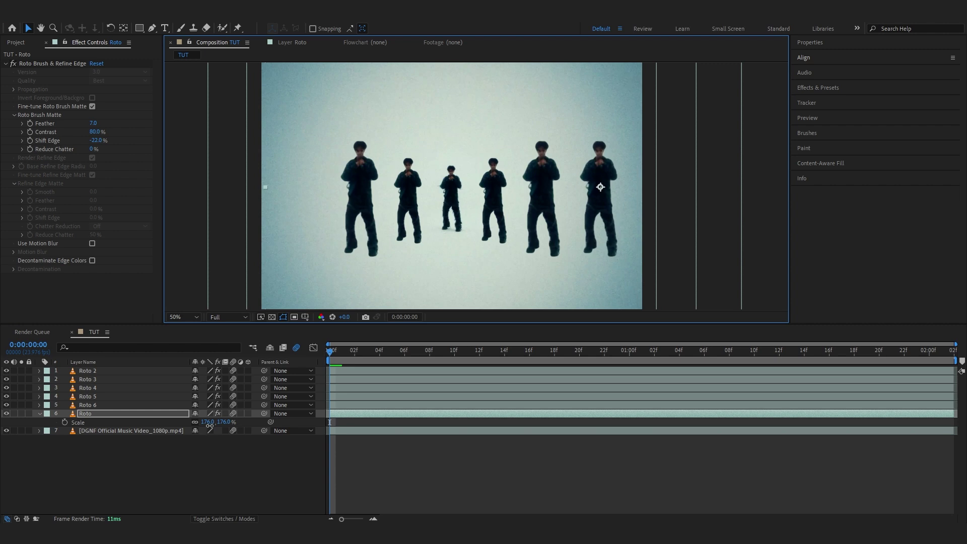
{"action": "left_click_drag", "start_coordinate": [208, 422], "coordinate": [246, 422]}
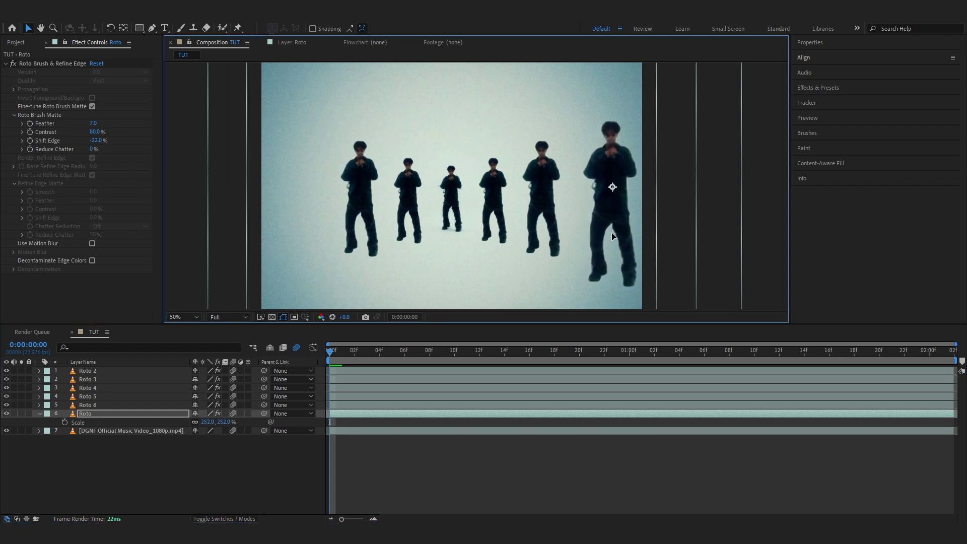
- Duplicate the 252% figure, move the copy to the far left to mirror it, and preview the lineup
{"action": "left_click", "coordinate": [361, 412]}
{"action": "key", "text": "ctrl+d"}
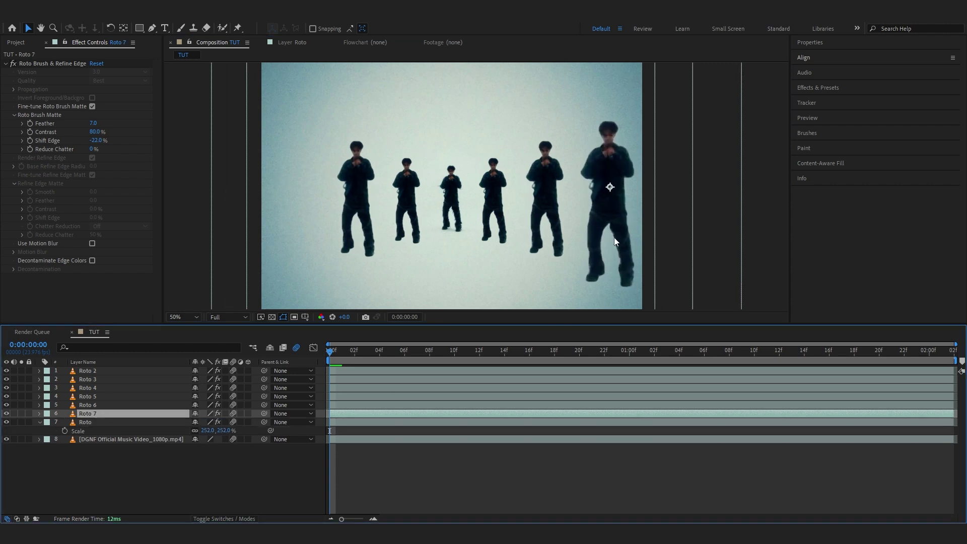
{"action": "left_click_drag", "start_coordinate": [609, 254], "coordinate": [304, 253]}
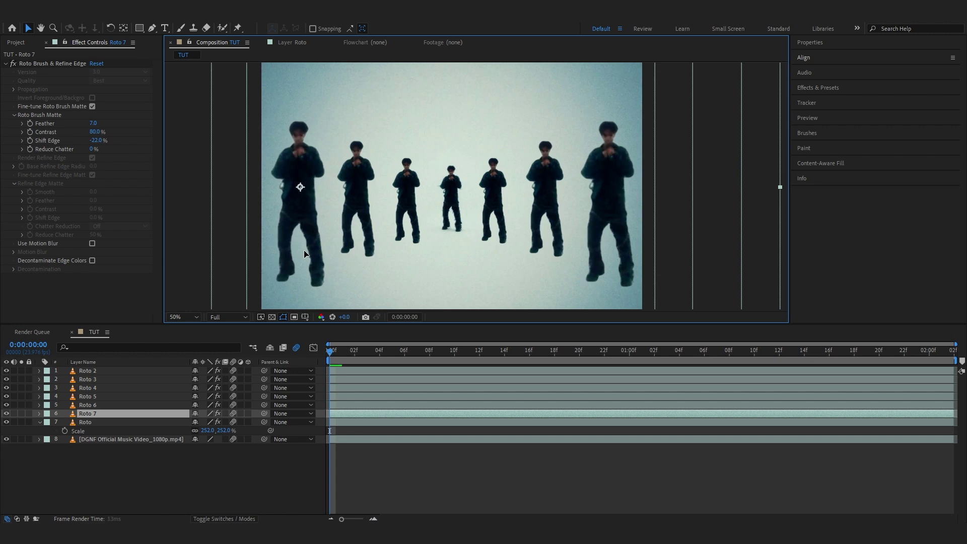
{"action": "key", "text": "space"}
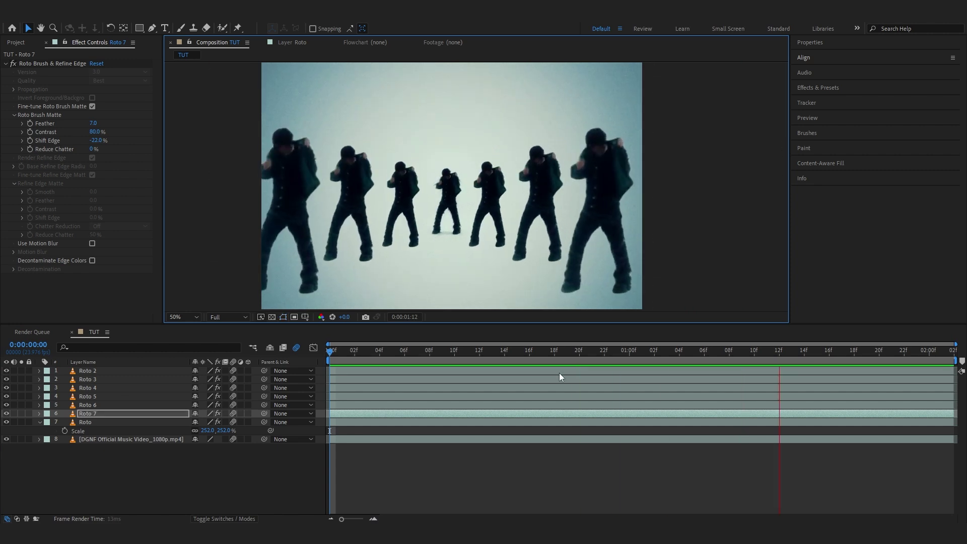
- Pre-compose the six clone layers, Roto 3 through Roto 7 and Roto, into one composition, leaving Roto 2 separate
{"action": "left_click_drag", "start_coordinate": [559, 377], "coordinate": [7, 428]}
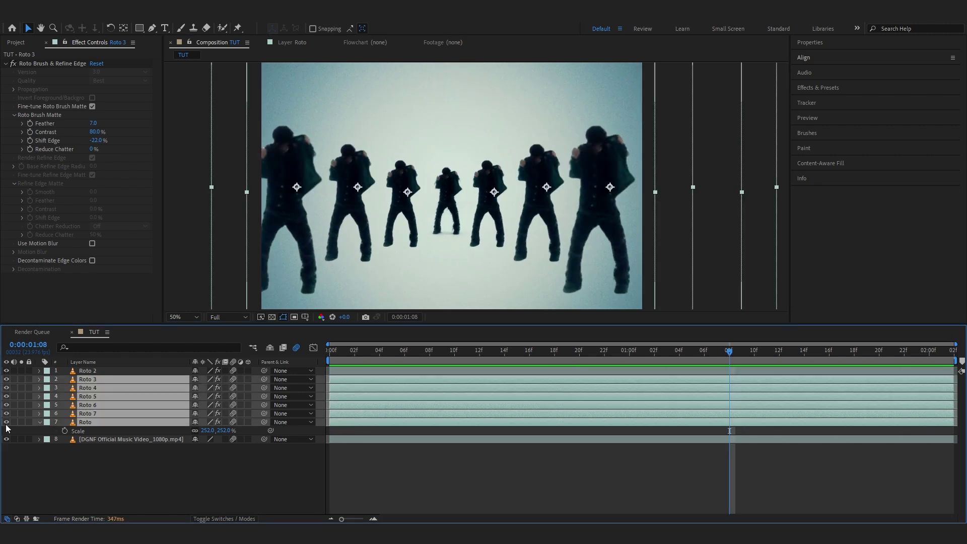
{"action": "left_click", "coordinate": [6, 423]}
{"action": "left_click", "coordinate": [6, 423]}
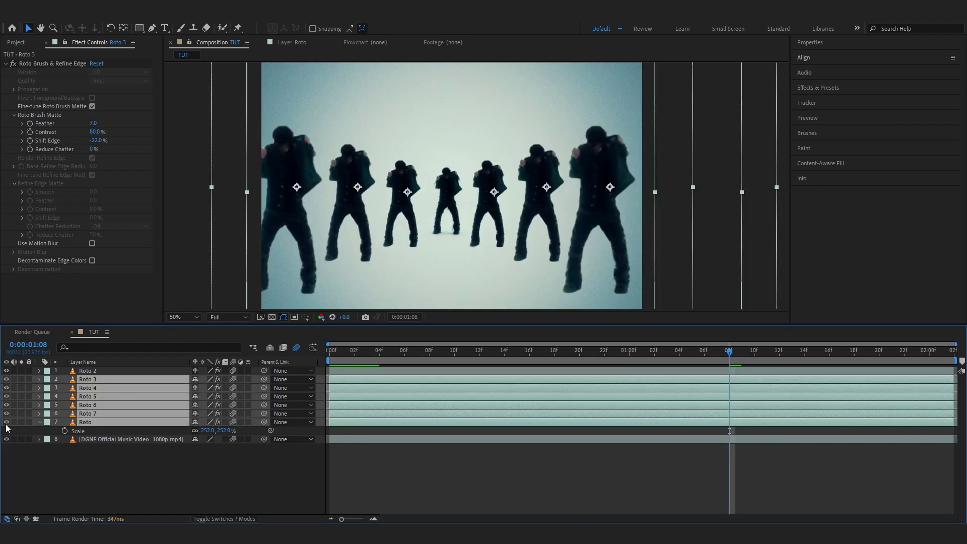
{"action": "right_click", "coordinate": [163, 399]}
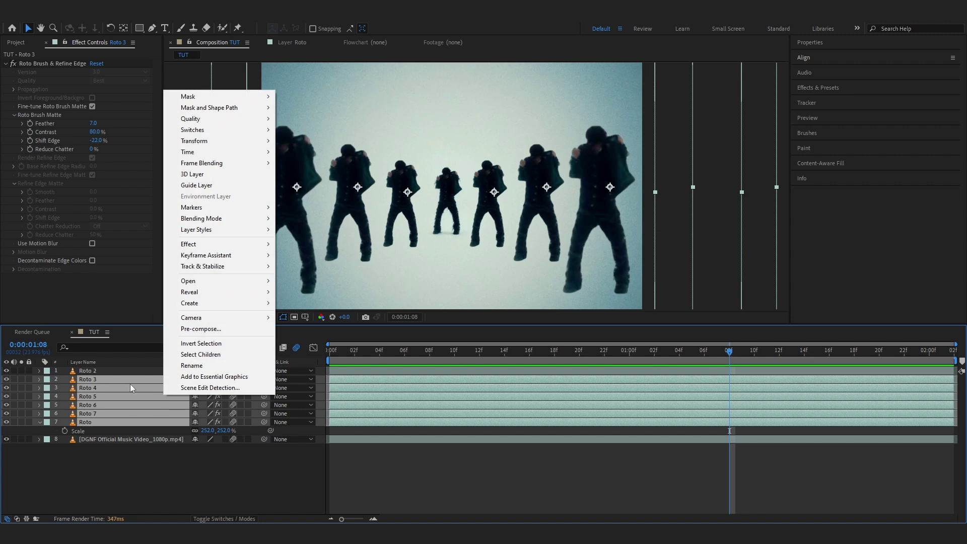
{"action": "left_click", "coordinate": [201, 329]}
{"action": "left_click", "coordinate": [523, 331]}
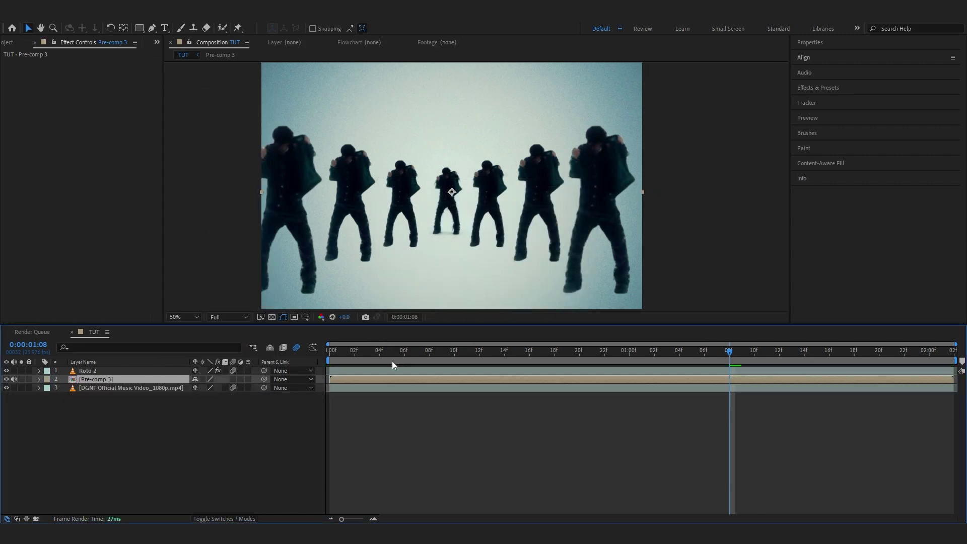
- Apply Optics Compensation to the clone pre-comp with Reverse Lens Distortion on and Field Of View 76.6, and preview it
{"action": "key", "text": "ctrl+space"}
{"action": "type", "text": "op"}
{"action": "left_click", "coordinate": [465, 123]}
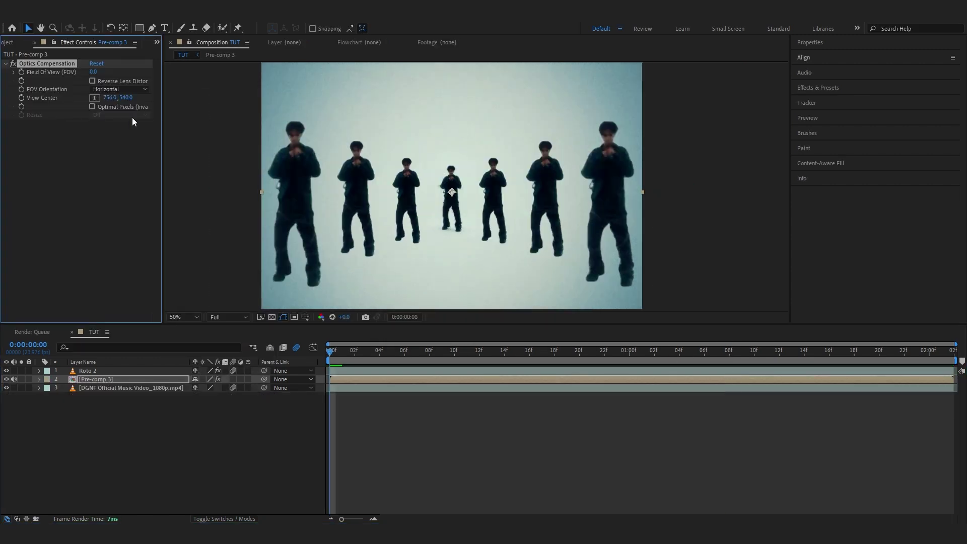
{"action": "left_click", "coordinate": [103, 82]}
{"action": "left_click_drag", "start_coordinate": [93, 71], "coordinate": [476, 71]}
{"action": "key", "text": "space"}
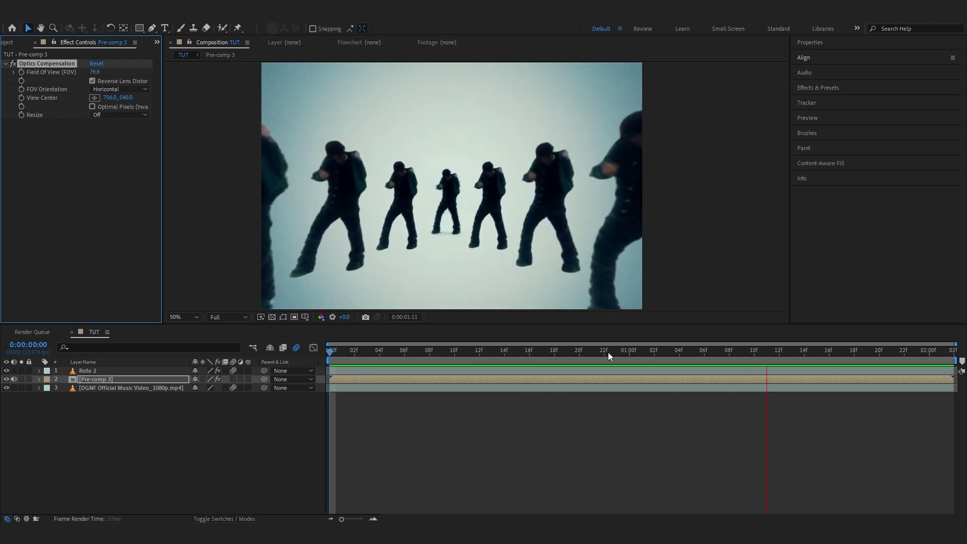
{"action": "key", "text": "space"}
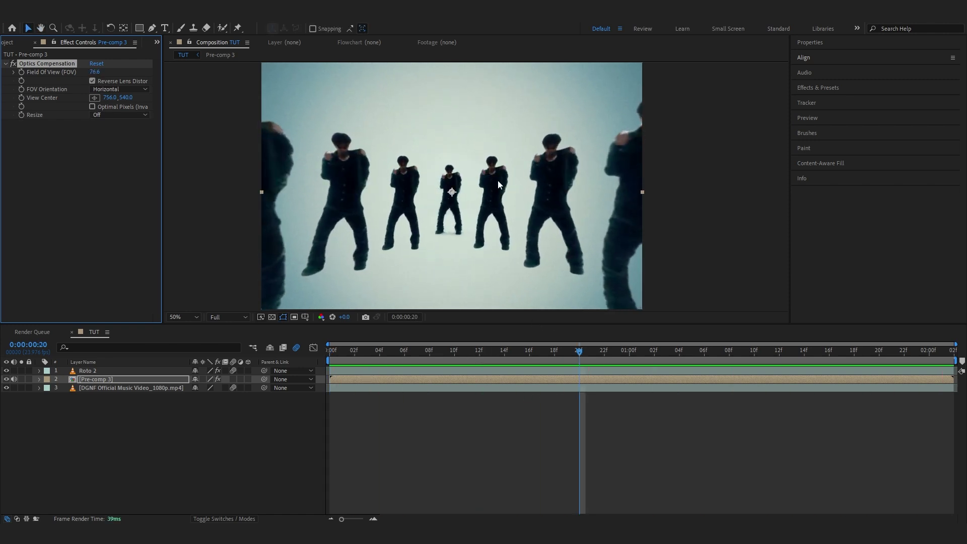
- Apply Radial Blur to the clone pre-comp with Amount 4 and Type Zoom
{"action": "key", "text": "ctrl+space"}
{"action": "type", "text": "radia"}
{"action": "left_click", "coordinate": [437, 195]}
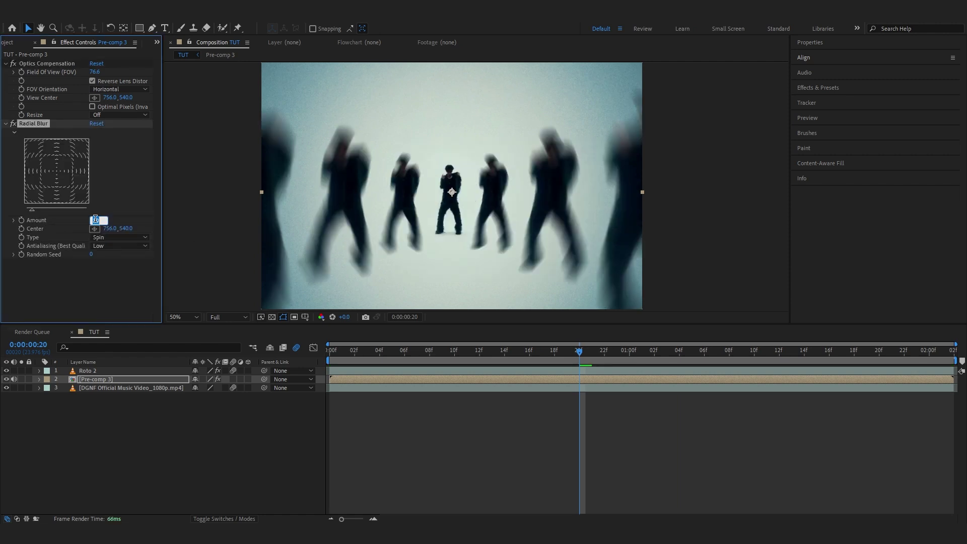
{"action": "key", "text": "Return"}
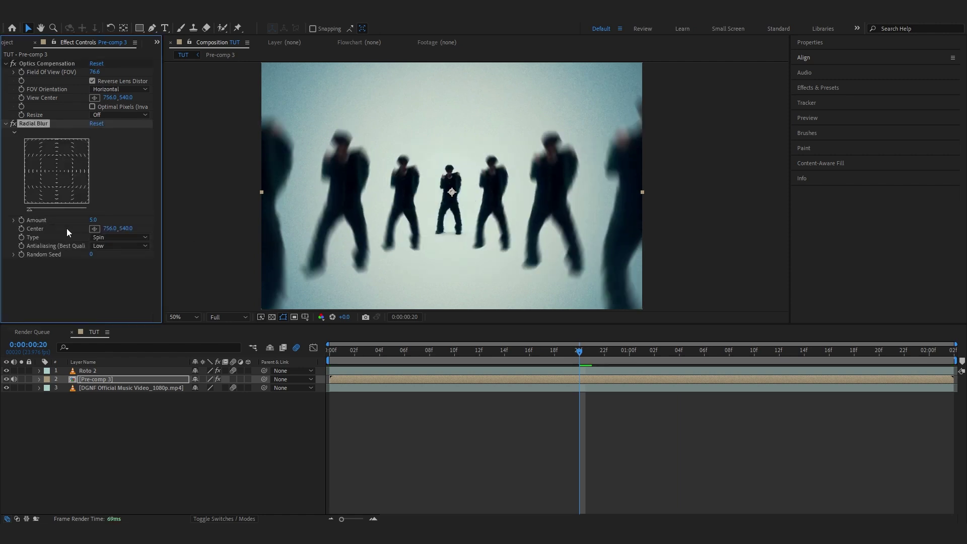
{"action": "left_click", "coordinate": [102, 222]}
{"action": "key", "text": "Return"}
{"action": "left_click", "coordinate": [98, 240]}
{"action": "left_click", "coordinate": [103, 255]}
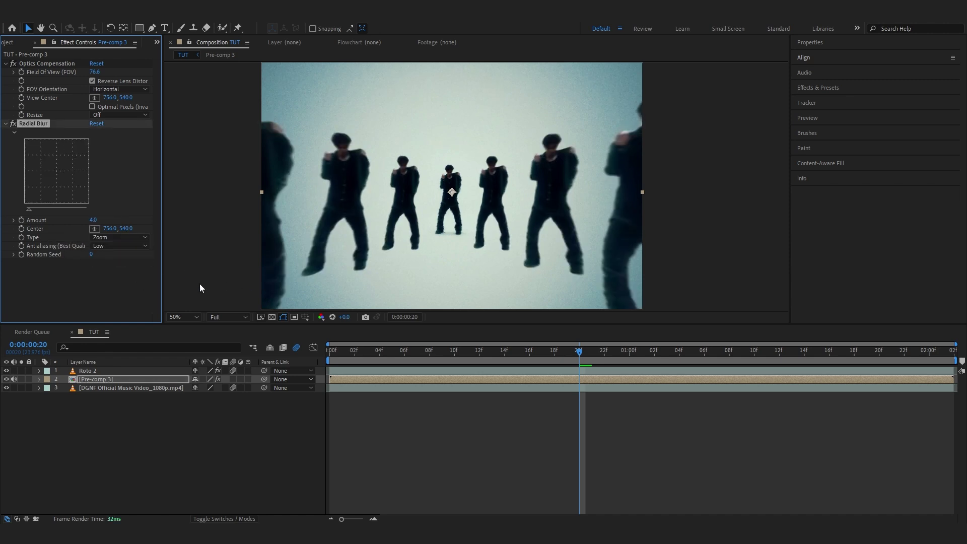
- Compare Radial Blur's Spin type with Zoom, keep Zoom, and set the Amount to 10
{"action": "left_click", "coordinate": [106, 237]}
{"action": "left_click", "coordinate": [110, 249]}
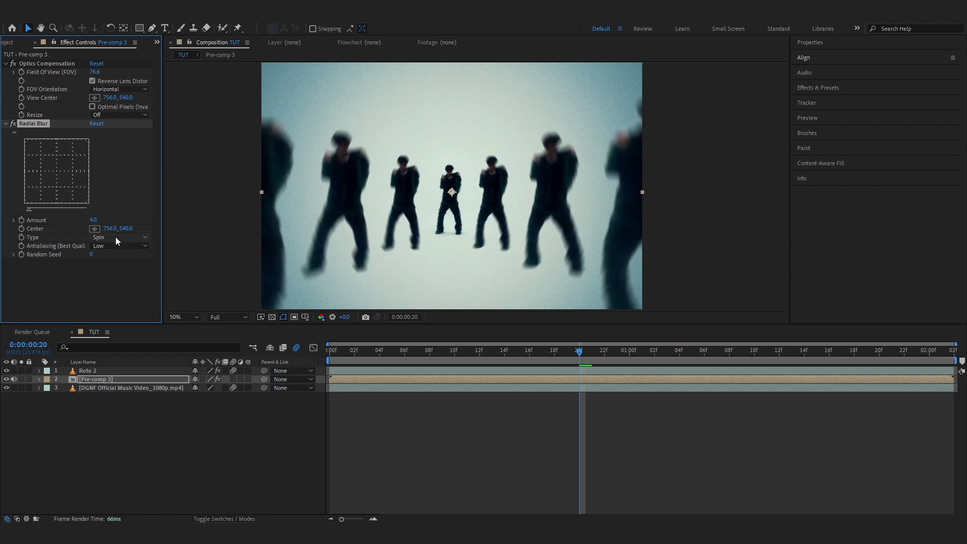
{"action": "left_click", "coordinate": [118, 241]}
{"action": "left_click", "coordinate": [104, 255]}
{"action": "left_click_drag", "start_coordinate": [94, 219], "coordinate": [97, 220]}
{"action": "key", "text": "space"}
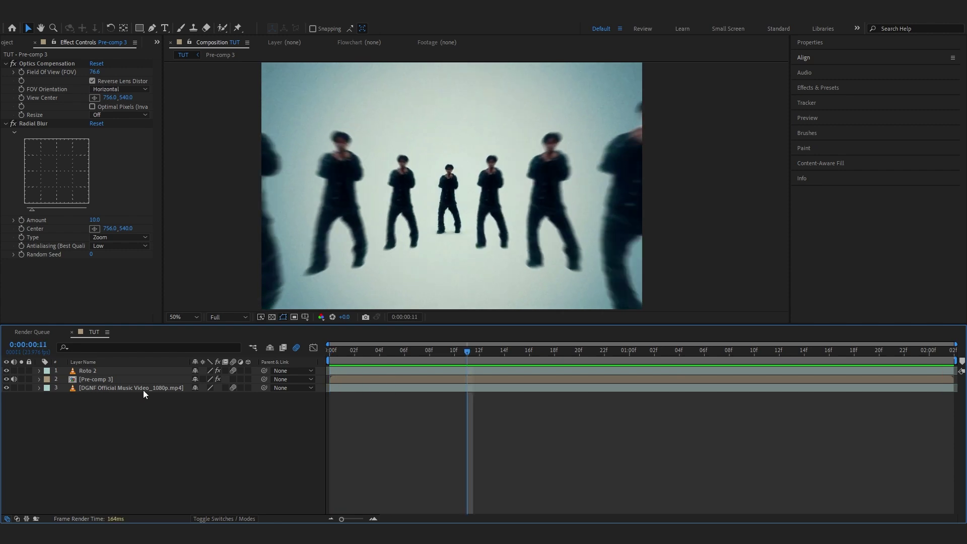
- Create a null object and parent the Roto 2, Pre-comp 3 and music video layers to it
{"action": "right_click", "coordinate": [156, 436]}
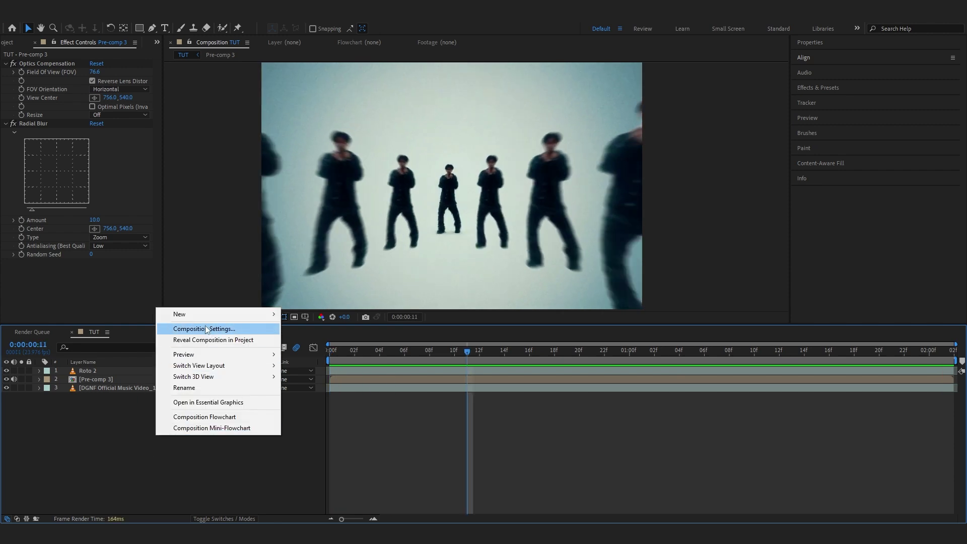
{"action": "mouse_move", "coordinate": [226, 314]}
{"action": "left_click", "coordinate": [316, 375]}
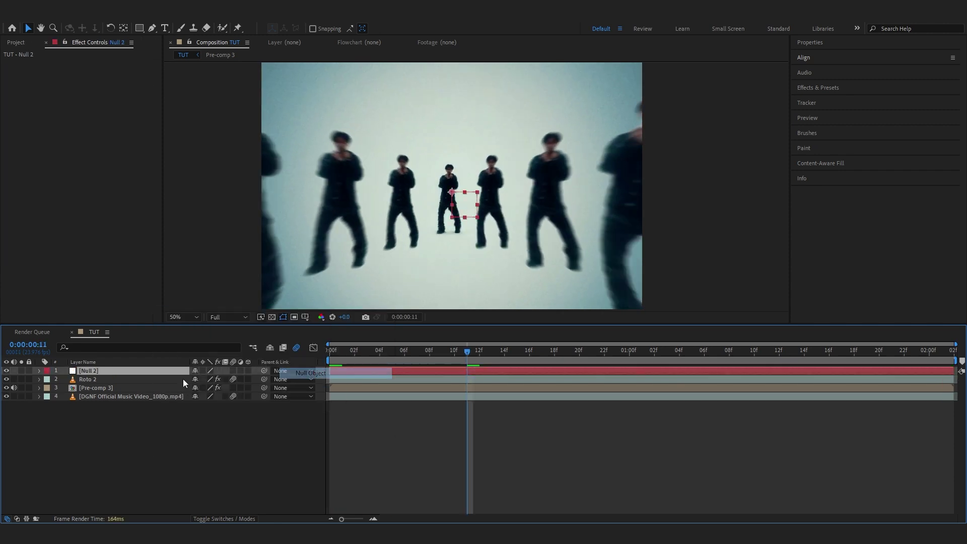
{"action": "left_click", "coordinate": [124, 378]}
{"action": "left_click", "coordinate": [124, 395], "text": "shift"}
{"action": "left_click_drag", "start_coordinate": [264, 379], "coordinate": [130, 370]}
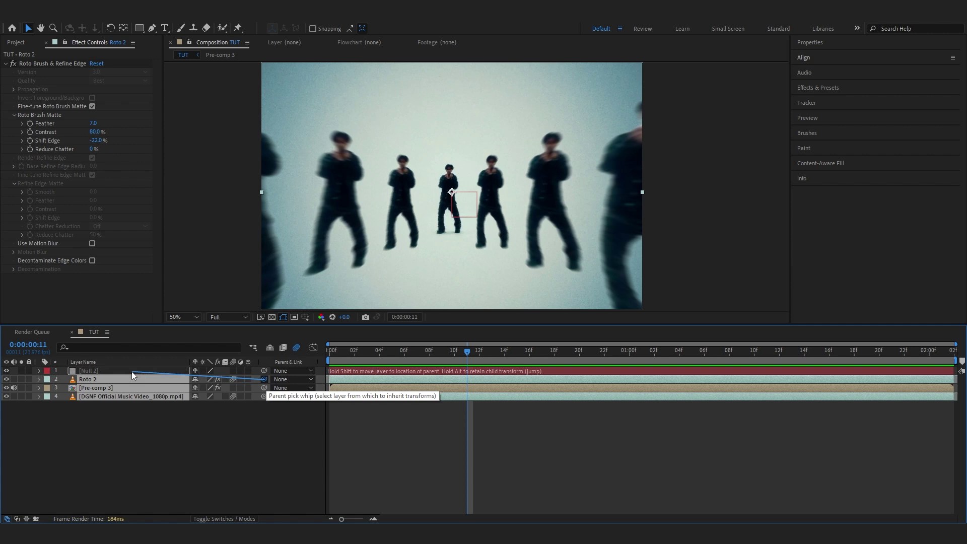
- Keyframe the null's Scale at 100% on the first frame and 207% at 0:00:01:04
{"action": "left_click", "coordinate": [131, 371]}
{"action": "key", "text": "Home"}
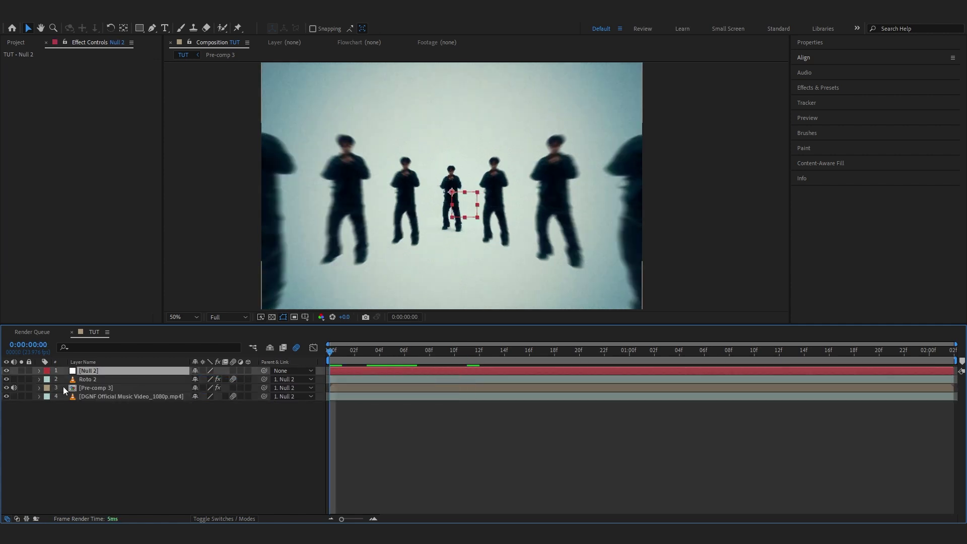
{"action": "key", "text": "s"}
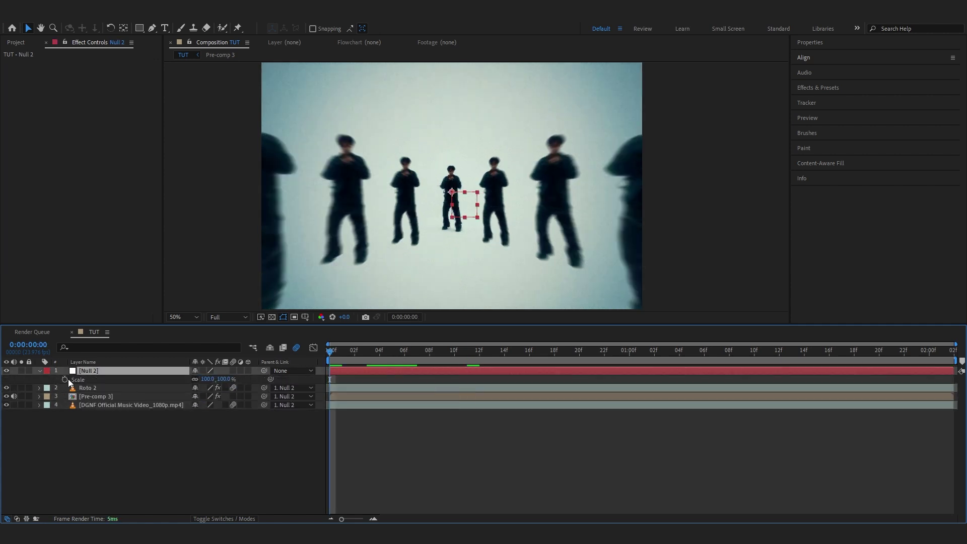
{"action": "left_click", "coordinate": [65, 379]}
{"action": "left_click_drag", "start_coordinate": [332, 360], "coordinate": [766, 375]}
{"action": "left_click_drag", "start_coordinate": [209, 380], "coordinate": [260, 380]}
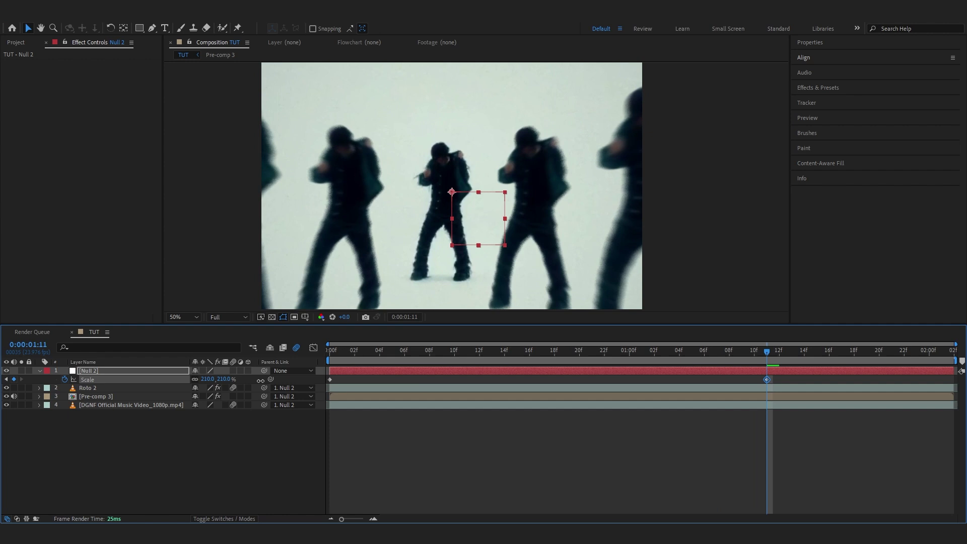
{"action": "left_click_drag", "start_coordinate": [766, 380], "coordinate": [660, 382]}
{"action": "left_click_drag", "start_coordinate": [659, 382], "coordinate": [679, 380]}
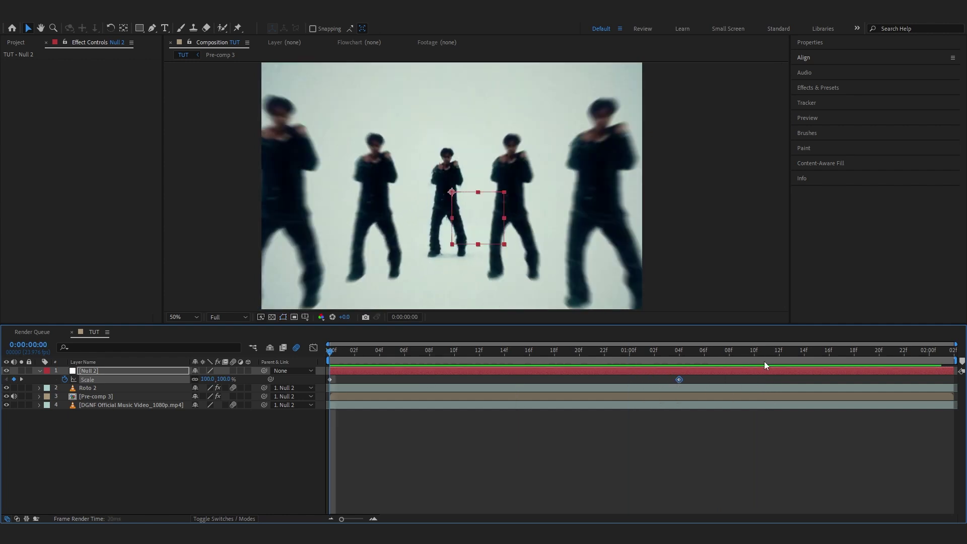
- Reset the null's Scale to 100% at 0:00:01:22 with a third keyframe
{"action": "left_click_drag", "start_coordinate": [763, 360], "coordinate": [903, 378]}
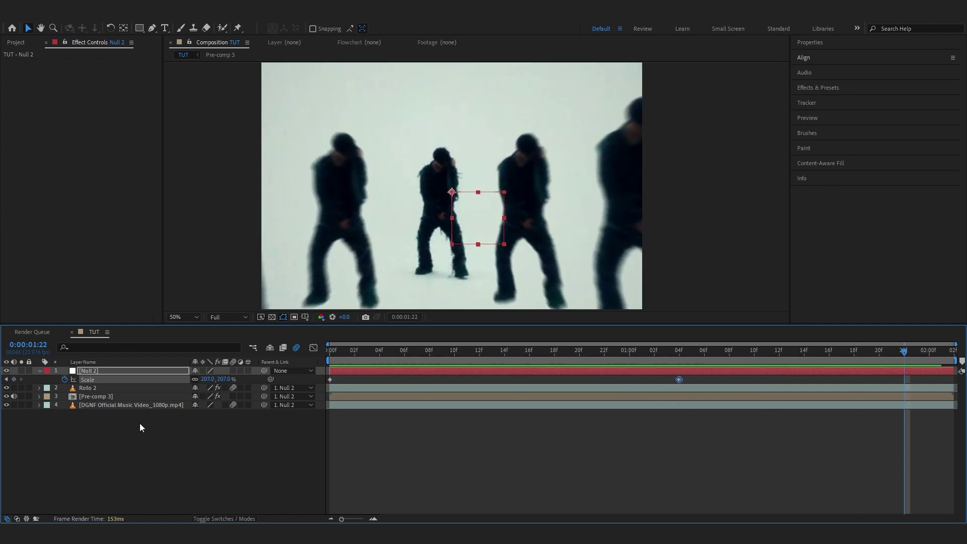
{"action": "right_click", "coordinate": [166, 383]}
{"action": "left_click", "coordinate": [183, 316]}
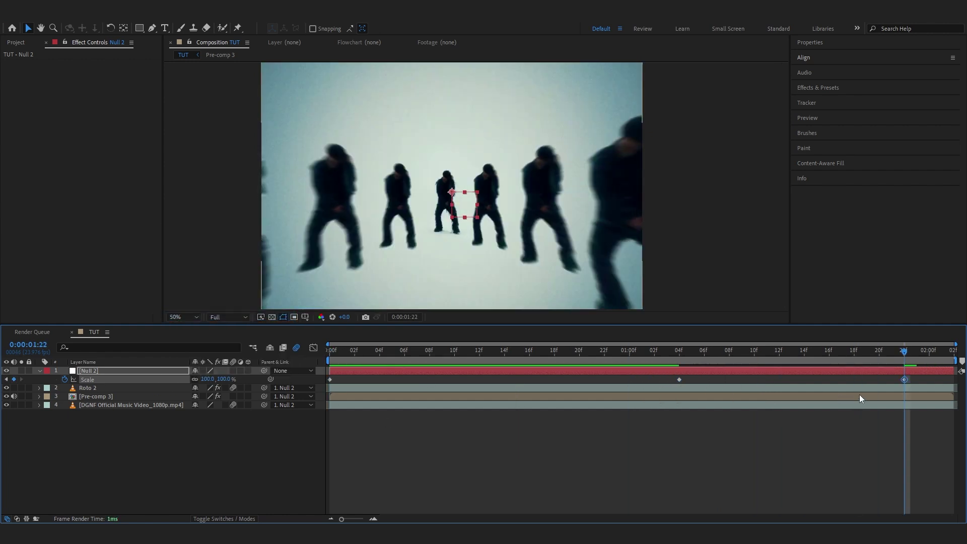
- Ease the null's Scale keyframes with the peak at 0:00:01:02, and shape the value graph so both zooms settle slowly
{"action": "left_click_drag", "start_coordinate": [314, 383], "coordinate": [966, 377]}
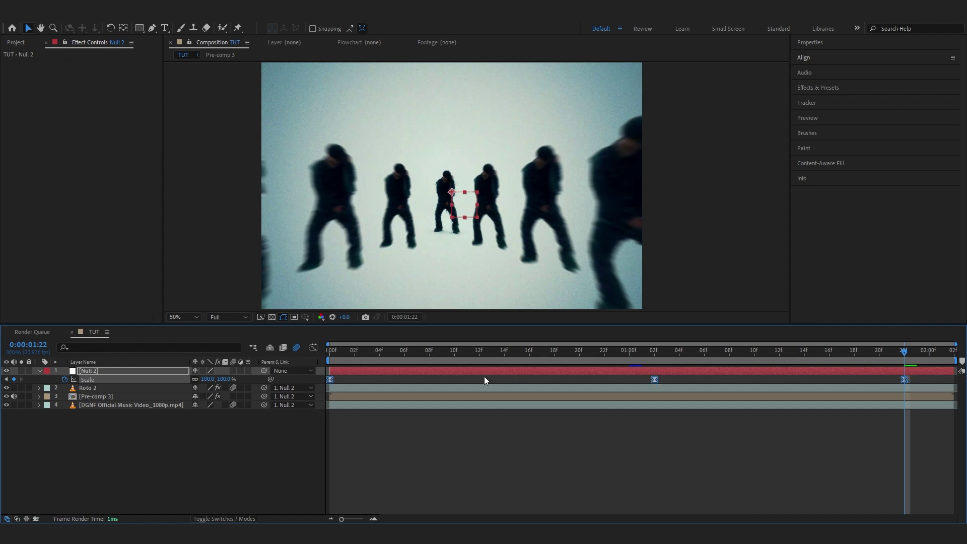
{"action": "left_click", "coordinate": [314, 348]}
{"action": "left_click_drag", "start_coordinate": [666, 369], "coordinate": [307, 388]}
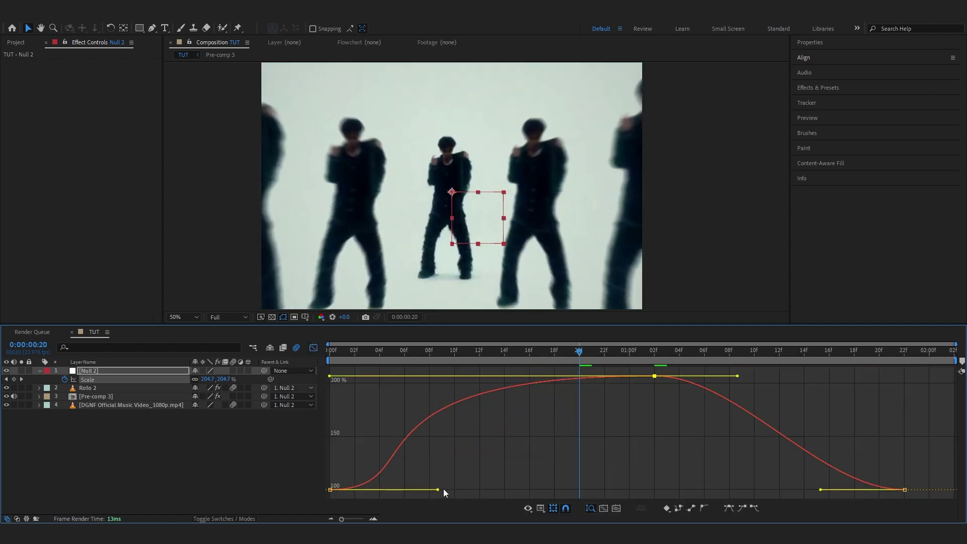
{"action": "key", "text": "space"}
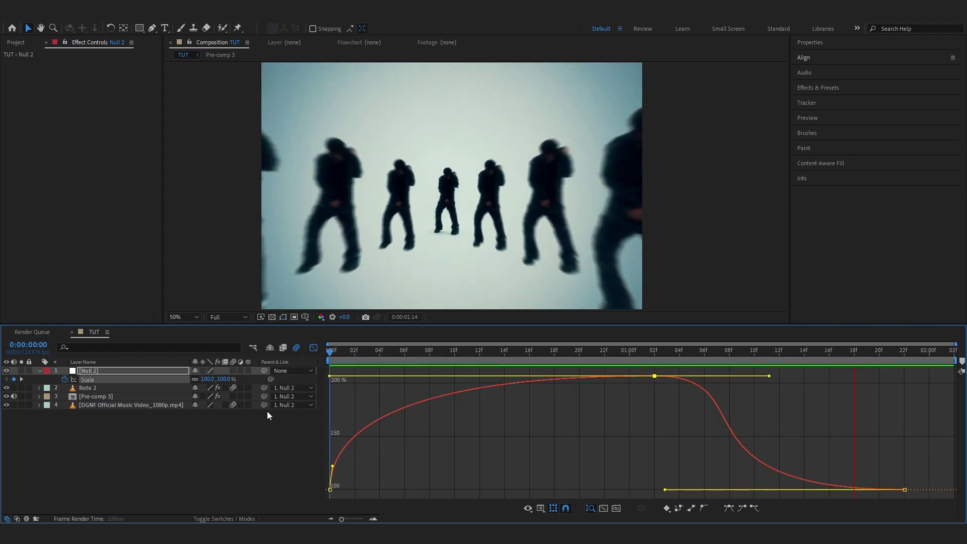
{"action": "left_click", "coordinate": [310, 348]}
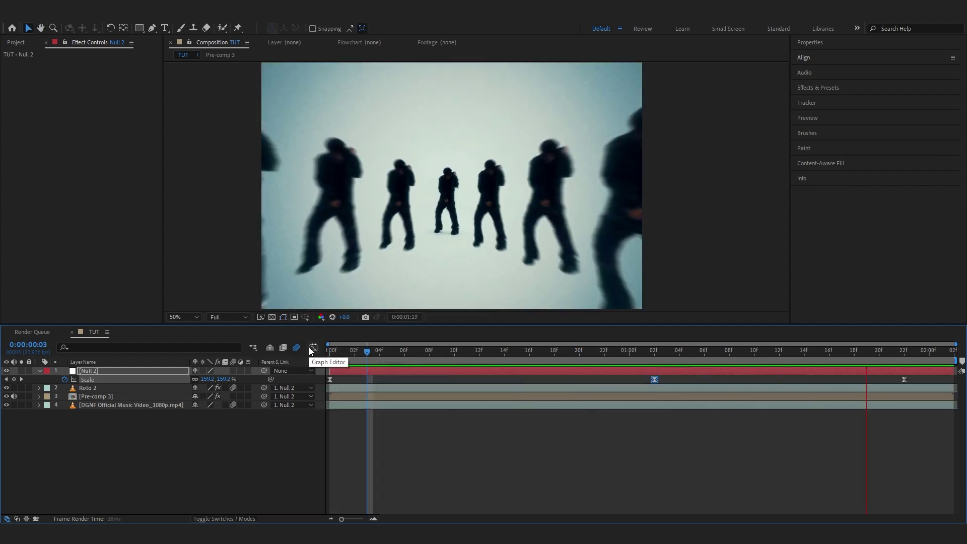
- Enable motion blur on the null and Pre-comp 3 layers and preview the animation from the start
{"action": "left_click", "coordinate": [231, 371]}
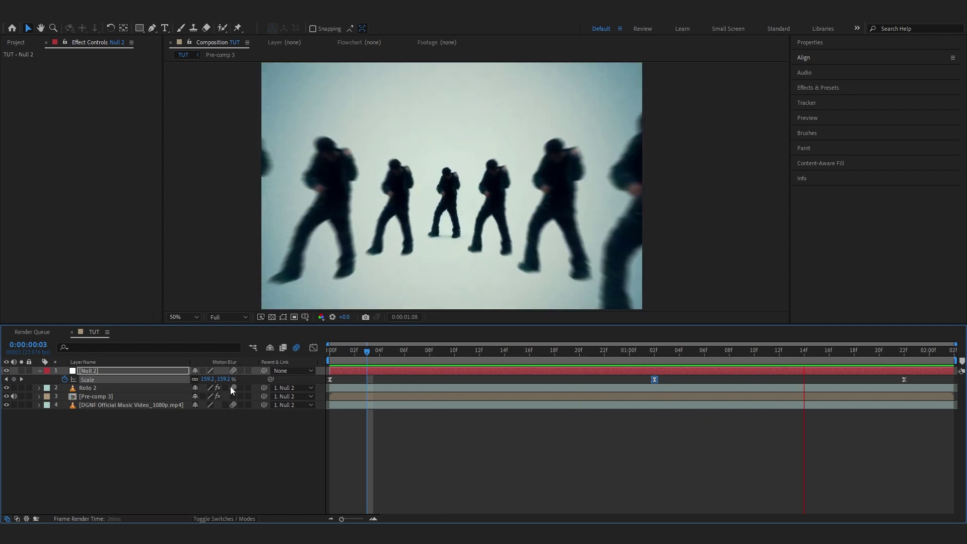
{"action": "left_click_drag", "start_coordinate": [403, 353], "coordinate": [247, 394]}
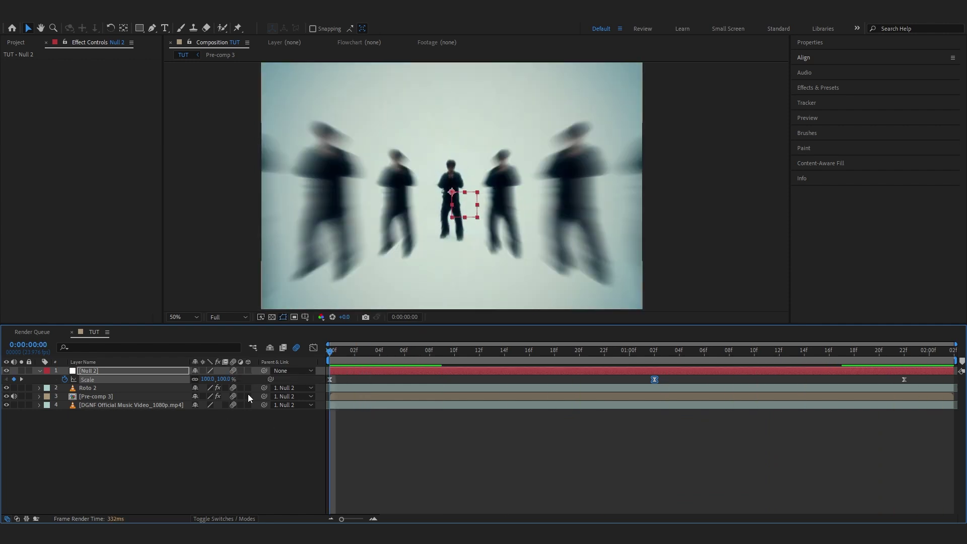
{"action": "key", "text": "space"}
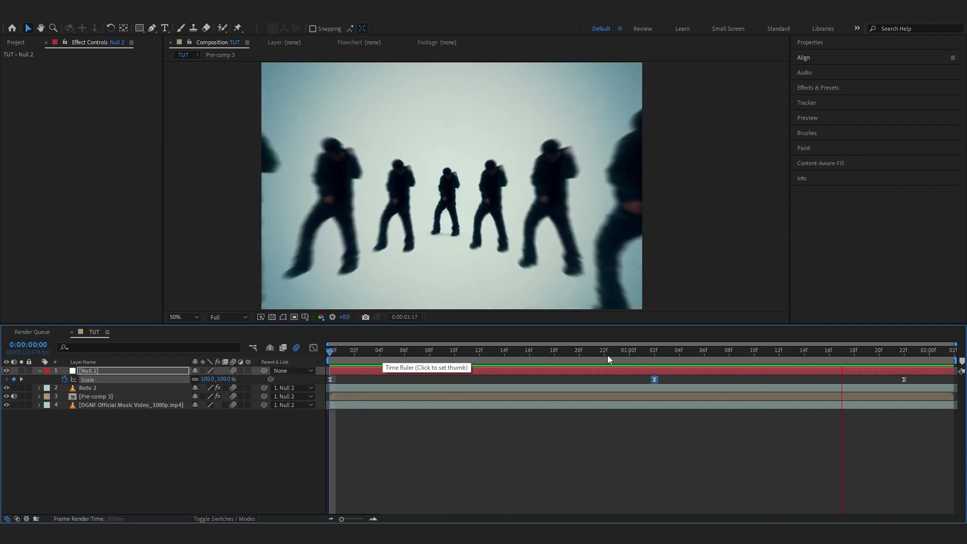
- Stop the preview and pre-compose all layers of the TUT composition, moving all attributes into the new composition
{"action": "key", "text": "space"}
{"action": "key", "text": "ctrl+a"}
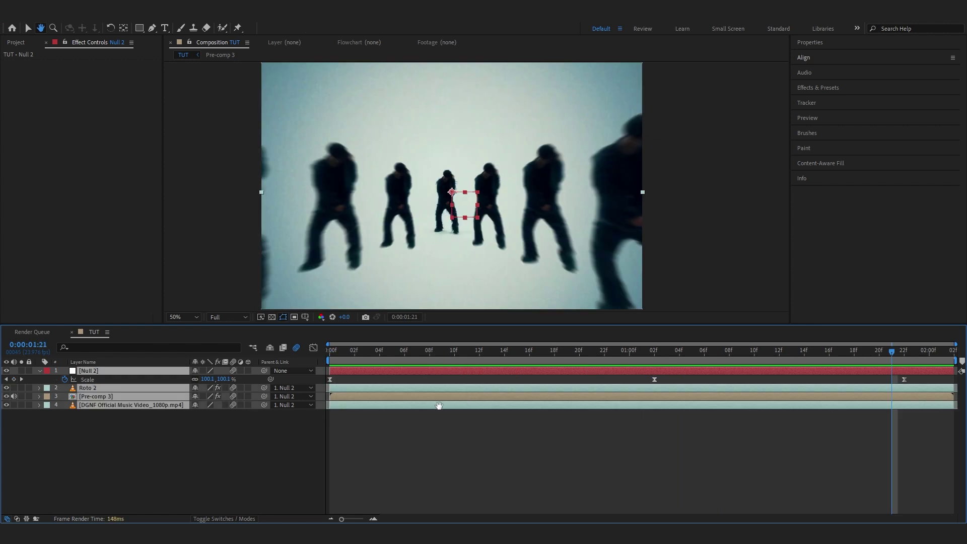
{"action": "right_click", "coordinate": [441, 102]}
{"action": "left_click", "coordinate": [460, 340]}
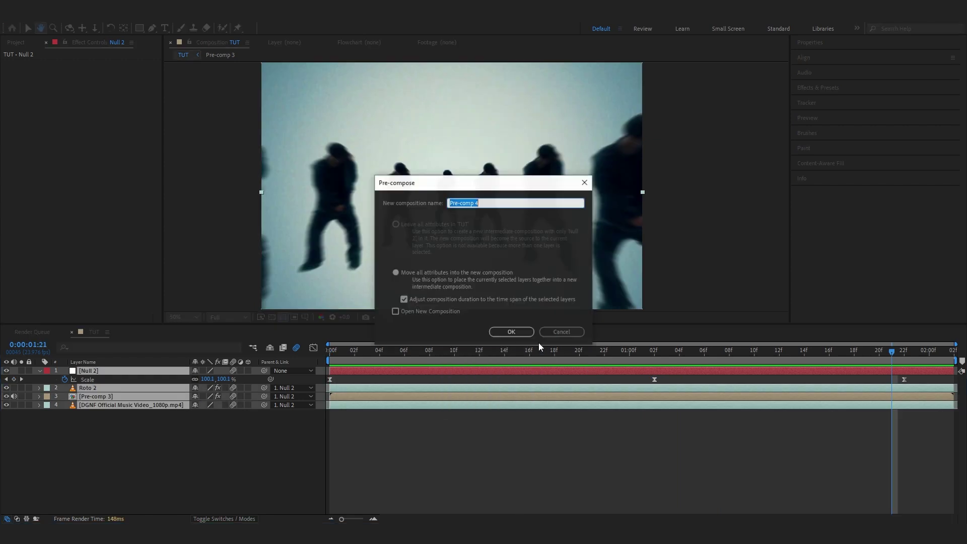
{"action": "left_click", "coordinate": [511, 332]}
- Apply S_Flicker to the pre-composed layer with Amplitude 0.6 and Rand Freq 13.10, and preview the flicker
{"action": "key", "text": "ctrl+space"}
{"action": "type", "text": "flick"}
{"action": "key", "text": "Return"}
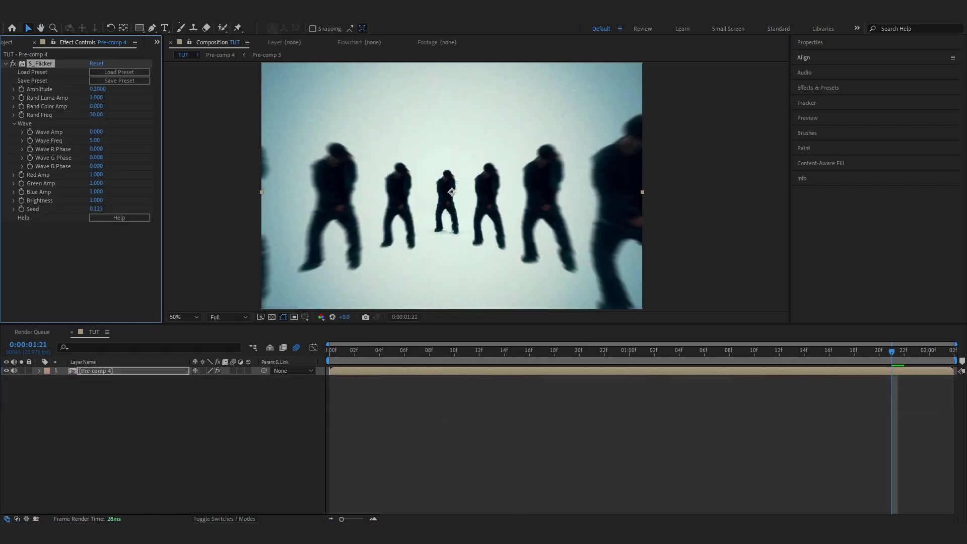
{"action": "left_click_drag", "start_coordinate": [97, 89], "coordinate": [110, 92]}
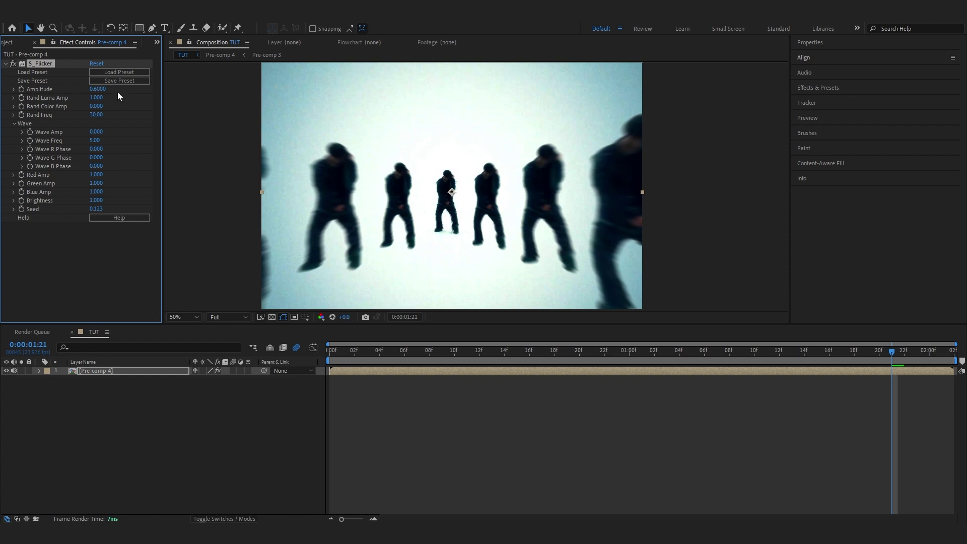
{"action": "left_click_drag", "start_coordinate": [98, 115], "coordinate": [30, 132]}
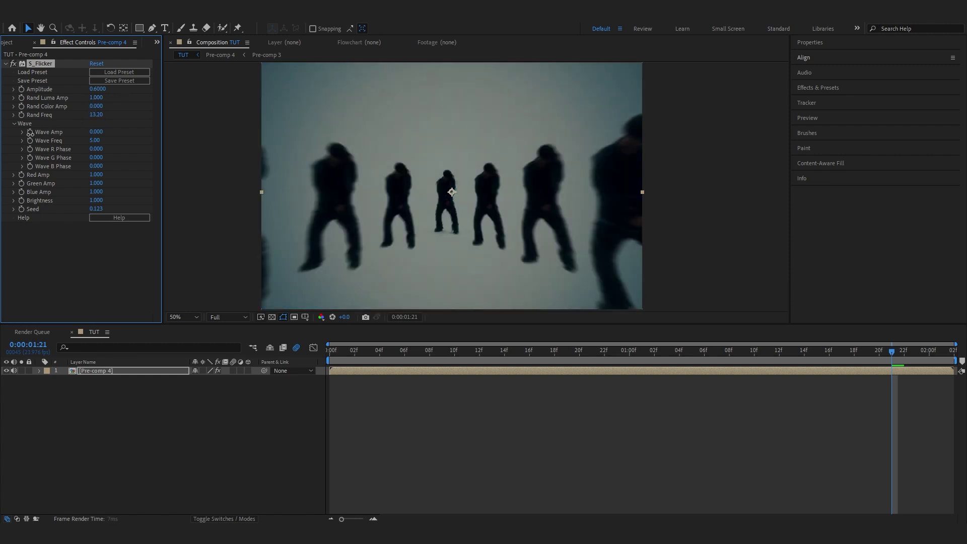
{"action": "key", "text": "space"}
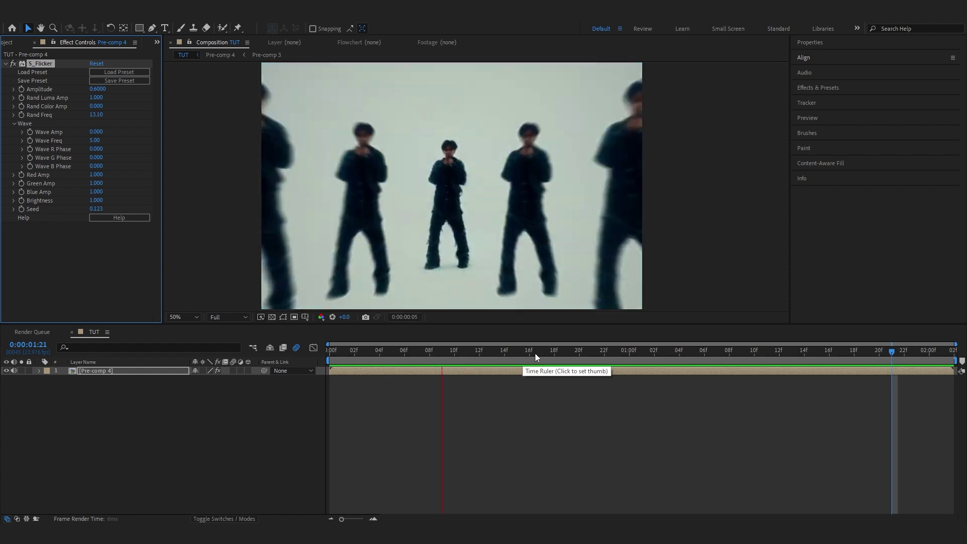